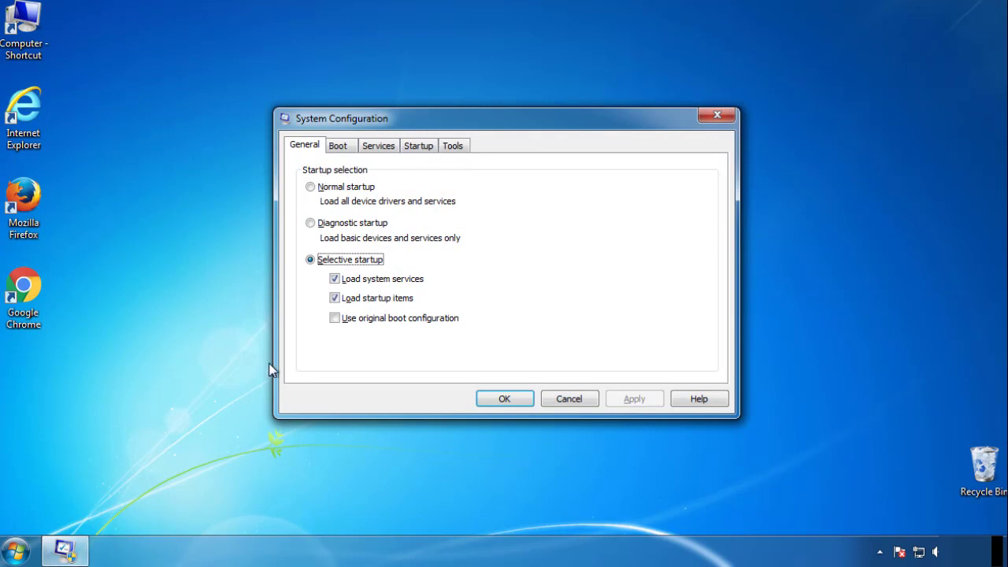
# Step: Enable minimal Safe boot in the boot options, restart the computer to apply it, and close the safe mode help window
pyautogui.click(337, 145)
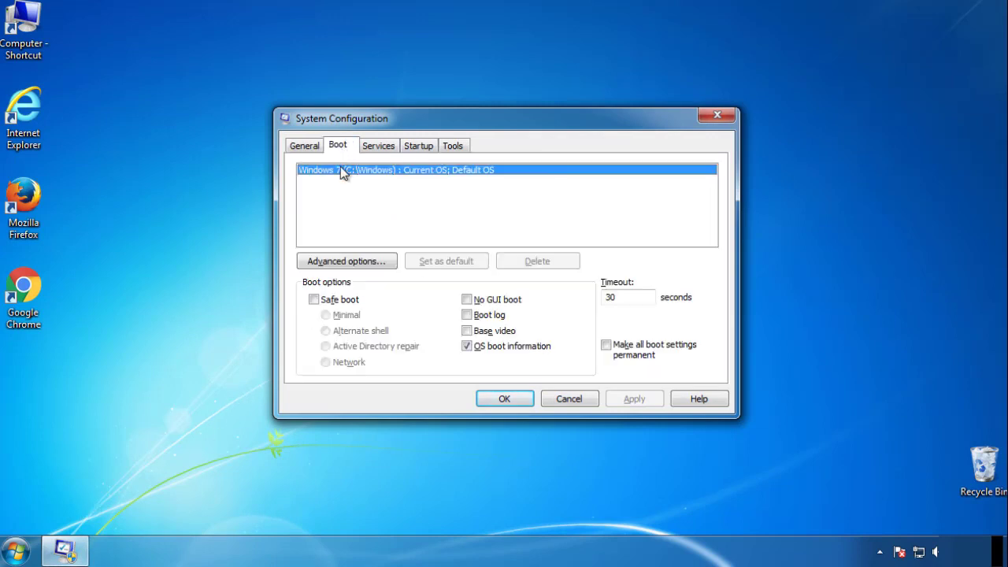
pyautogui.click(313, 300)
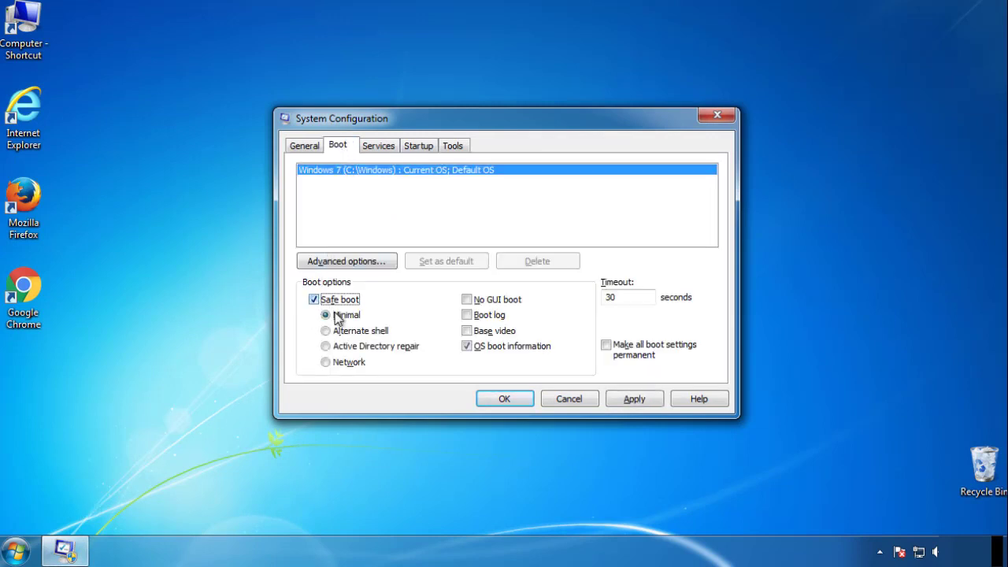
pyautogui.click(510, 400)
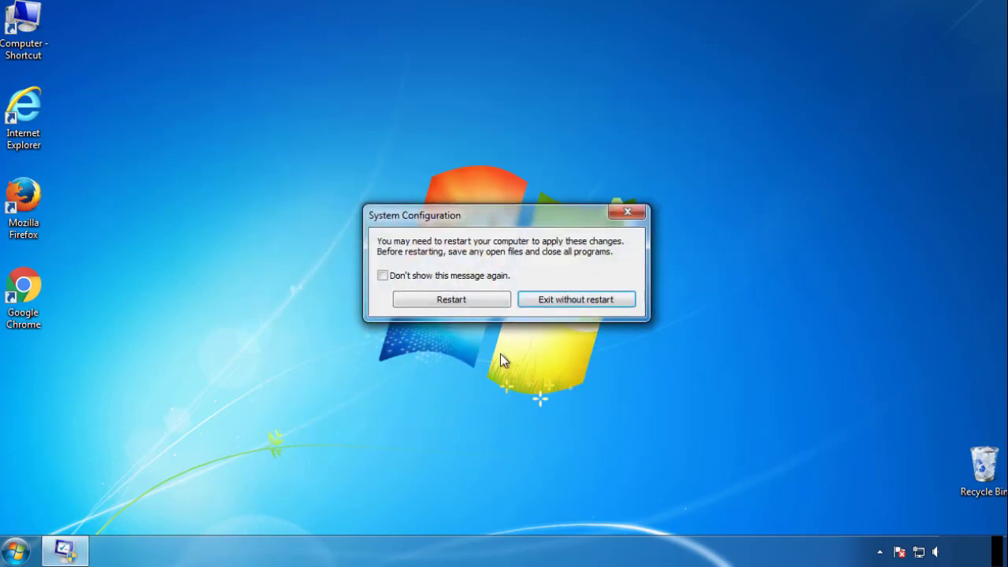
pyautogui.click(453, 301)
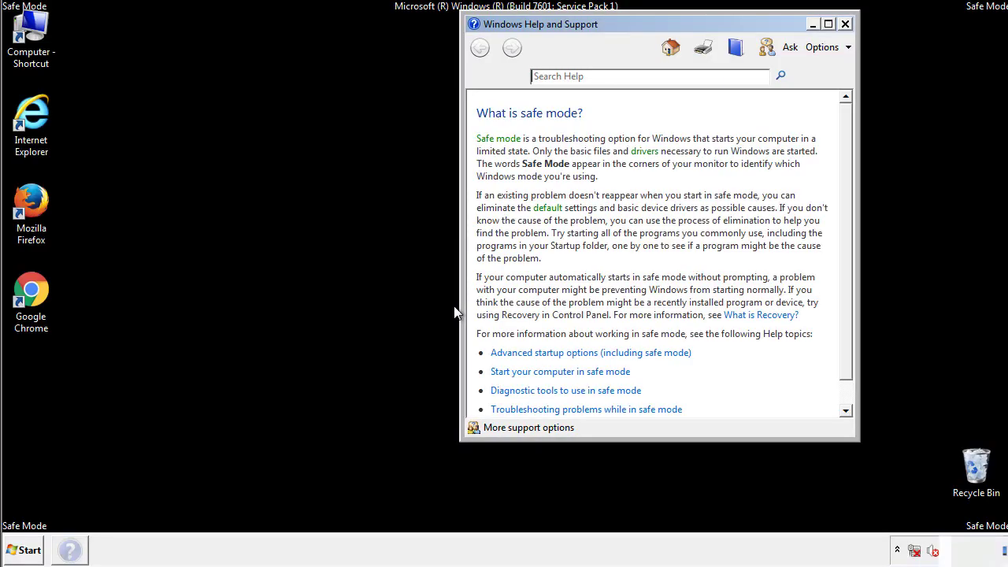
pyautogui.click(844, 24)
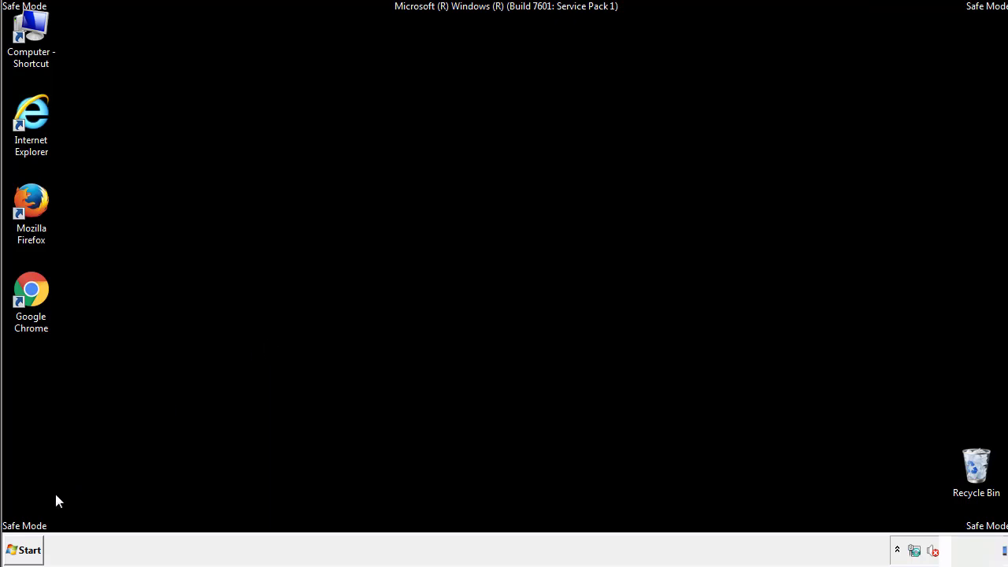
# Step: In the Control Panel's Folder Options, make sure hidden files, folders and drives are shown, and confirm the view settings
pyautogui.click(22, 549)
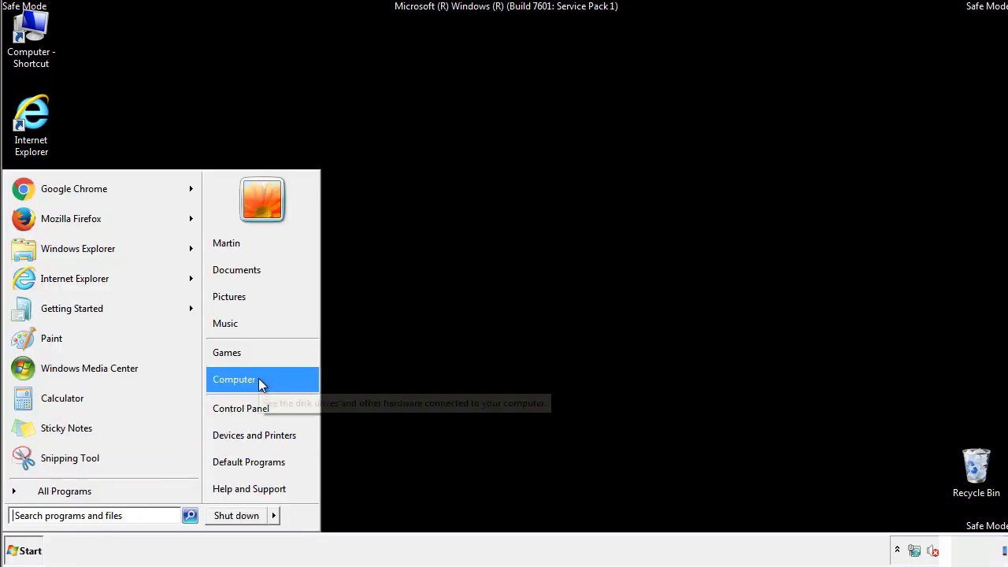
pyautogui.click(250, 406)
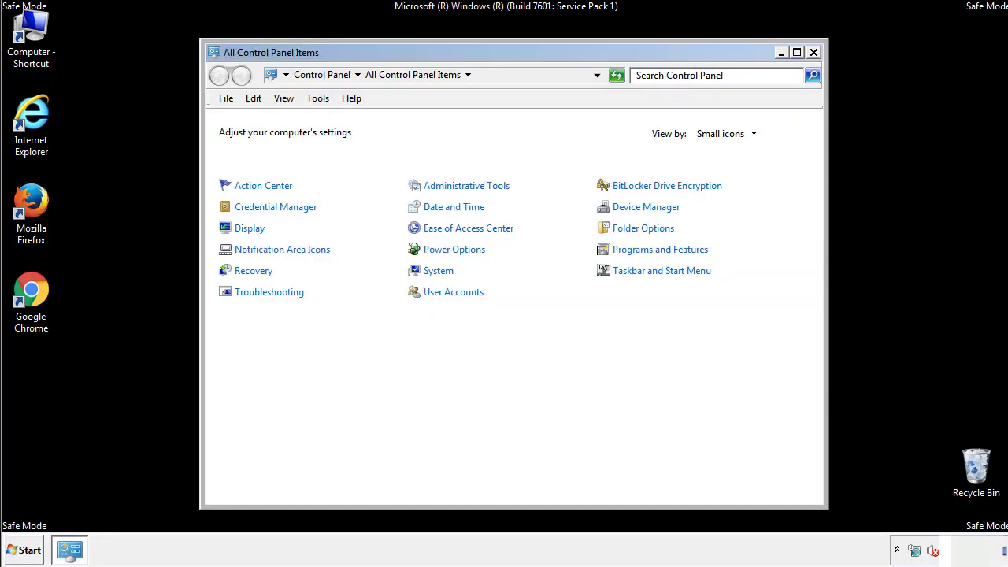
pyautogui.click(644, 228)
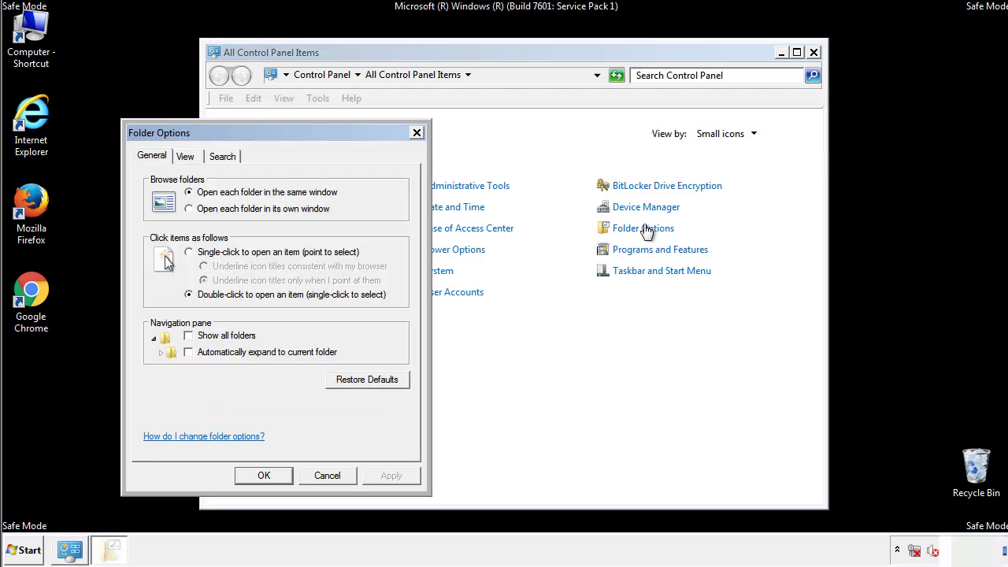
pyautogui.click(187, 157)
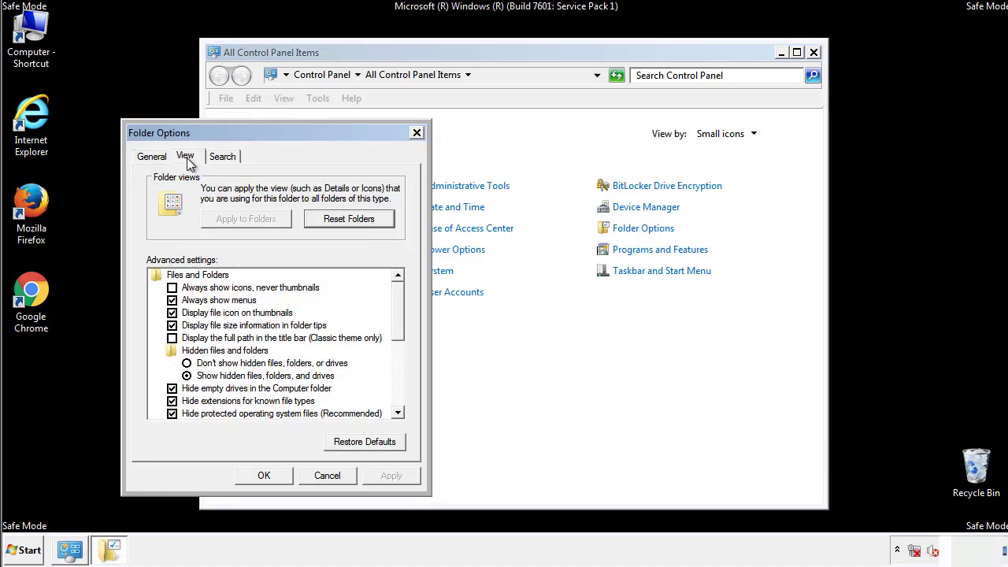
pyautogui.click(172, 300)
pyautogui.click(264, 476)
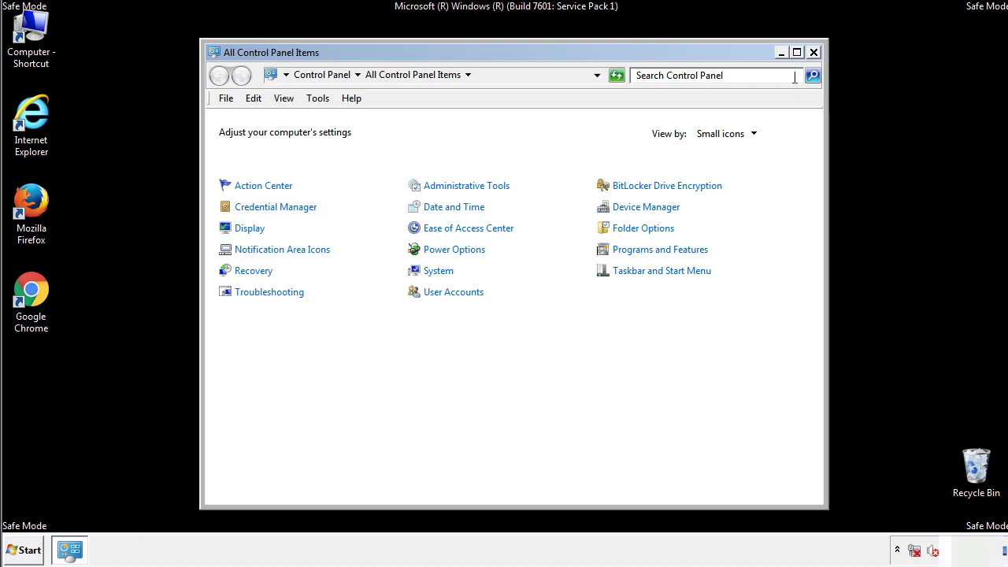
pyautogui.click(813, 53)
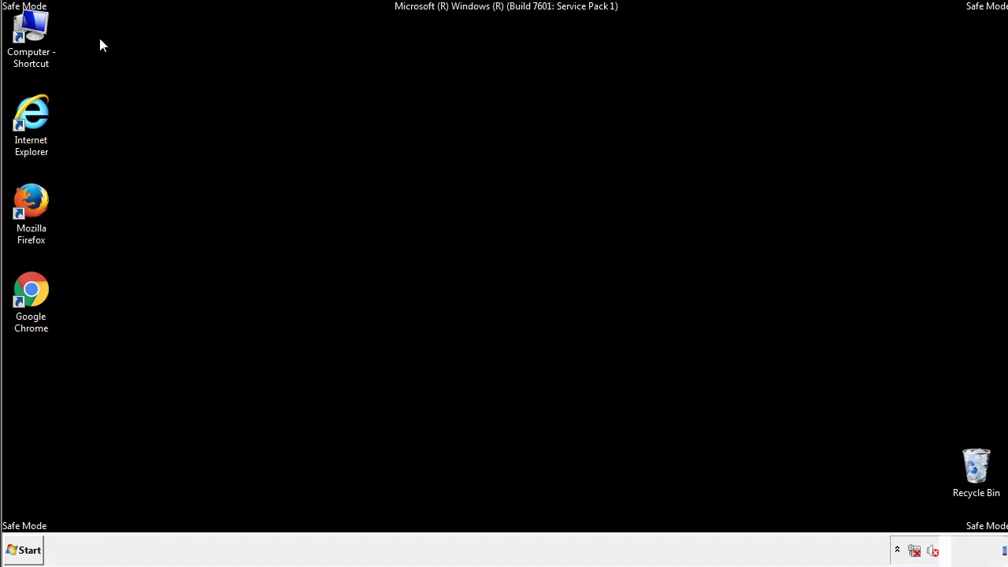
# Step: Browse from Computer to the folder C:\Windows\System32\drivers\etc
pyautogui.doubleClick(33, 29)
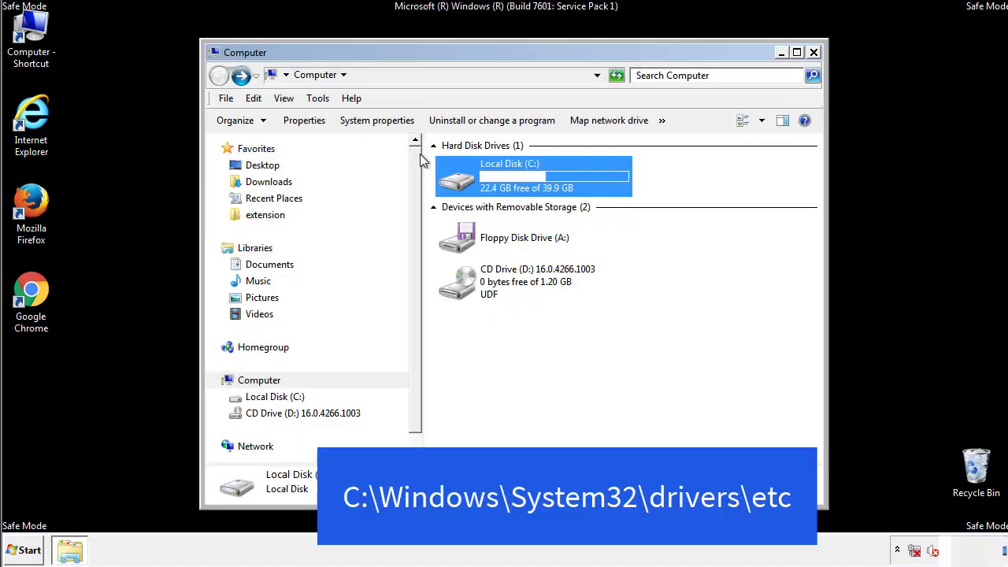
pyautogui.doubleClick(455, 178)
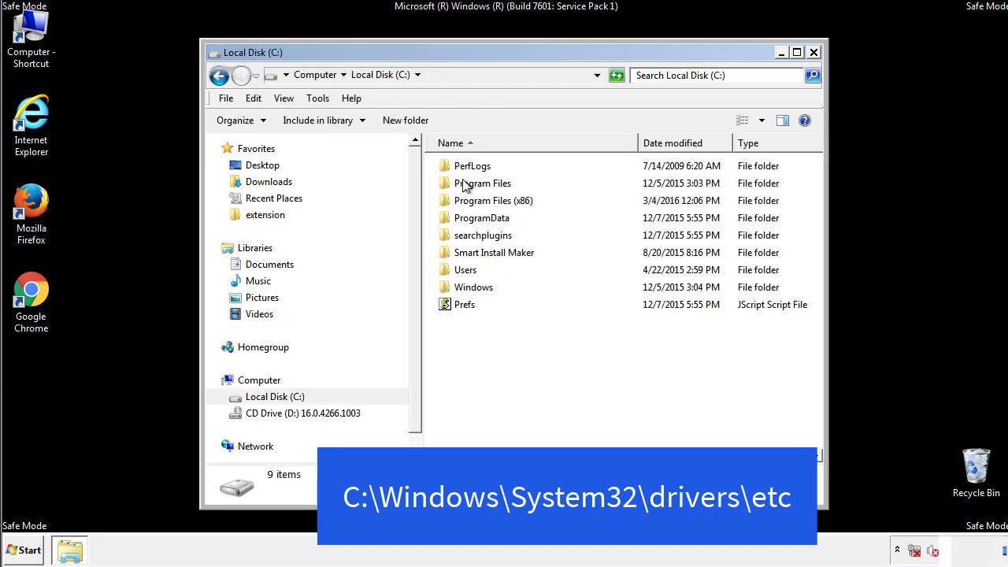
pyautogui.click(460, 288)
pyautogui.doubleClick(460, 288)
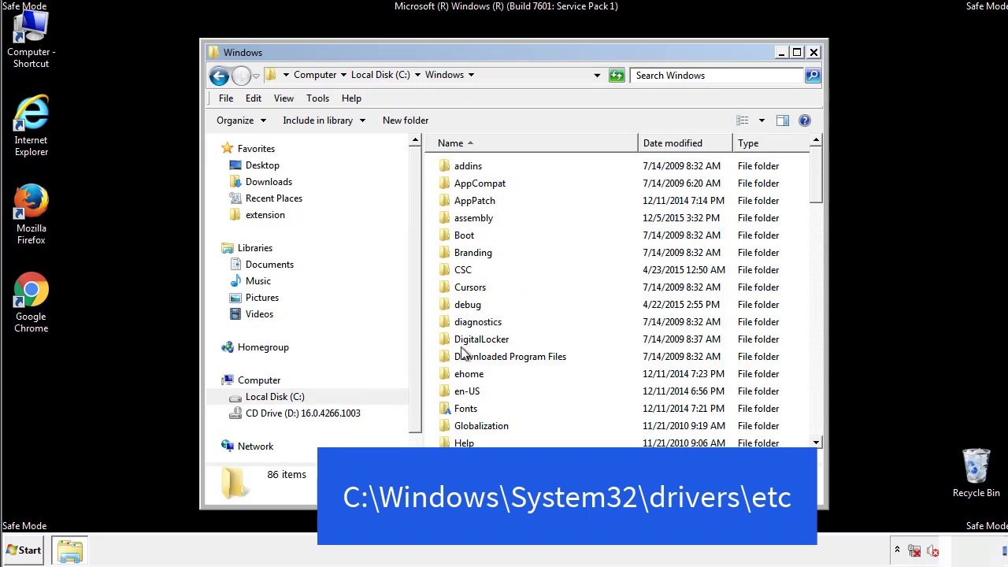
pyautogui.scroll(-4, 463, 359)
pyautogui.scroll(-5, 465, 359)
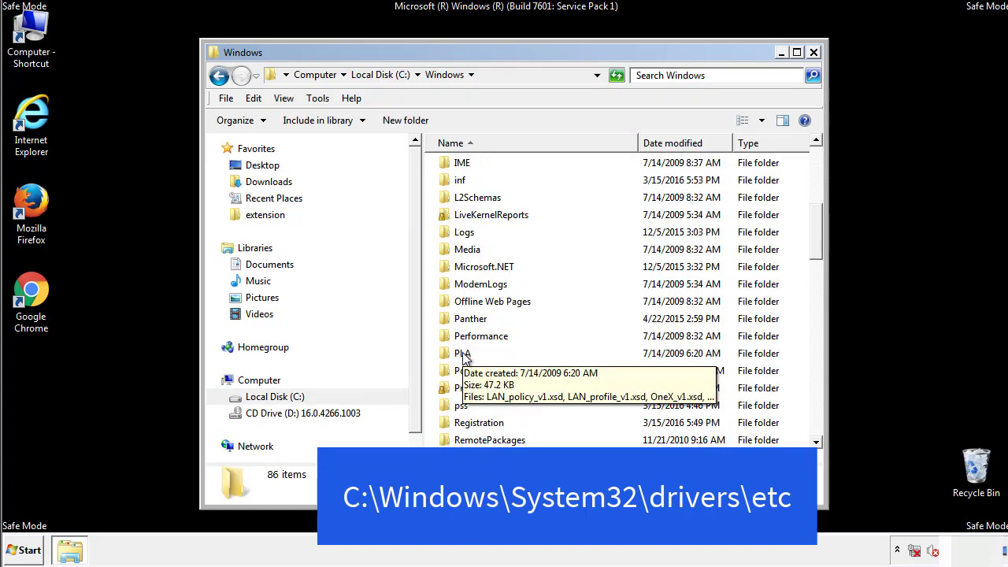
pyautogui.scroll(-2, 463, 358)
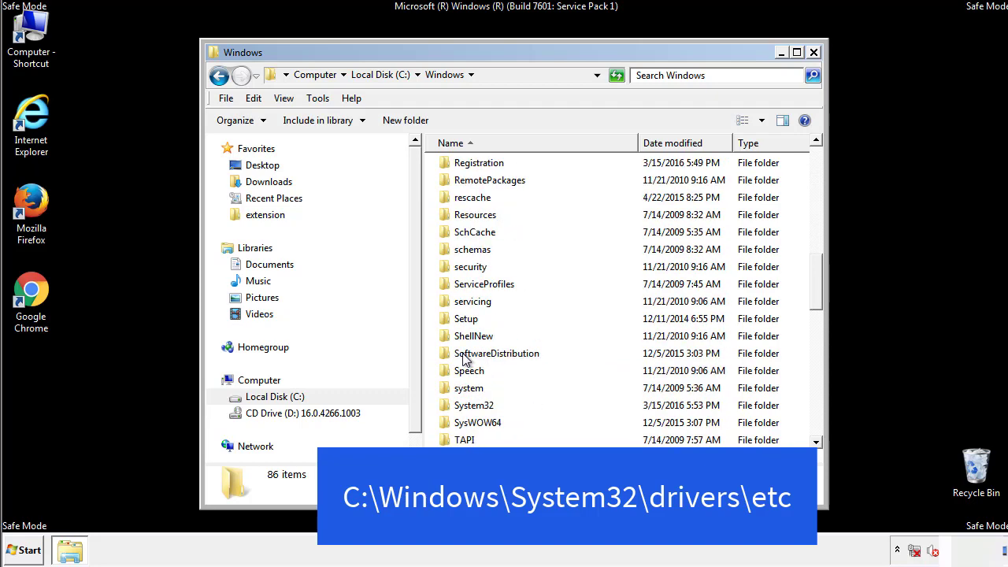
pyautogui.doubleClick(477, 405)
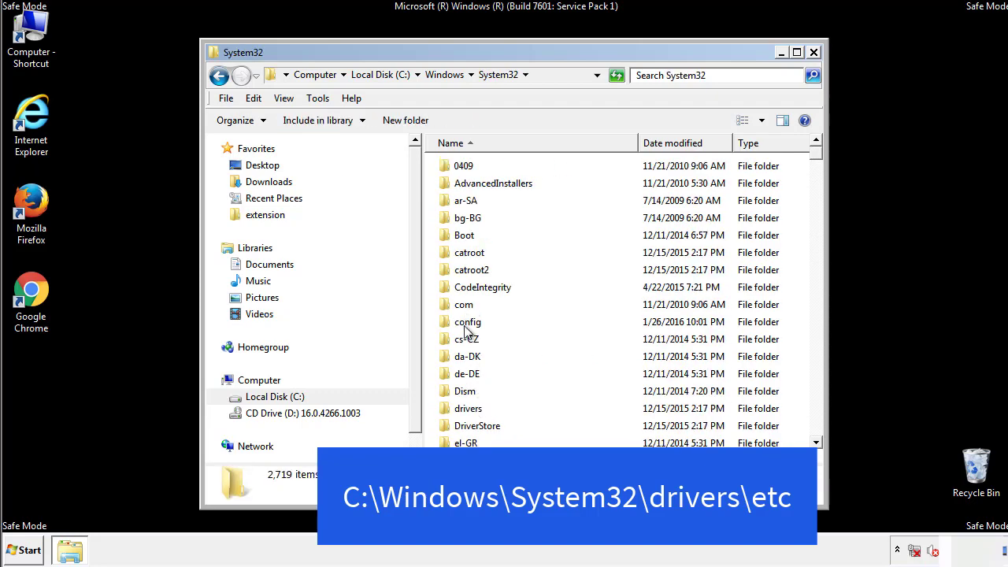
pyautogui.click(468, 411)
pyautogui.doubleClick(468, 411)
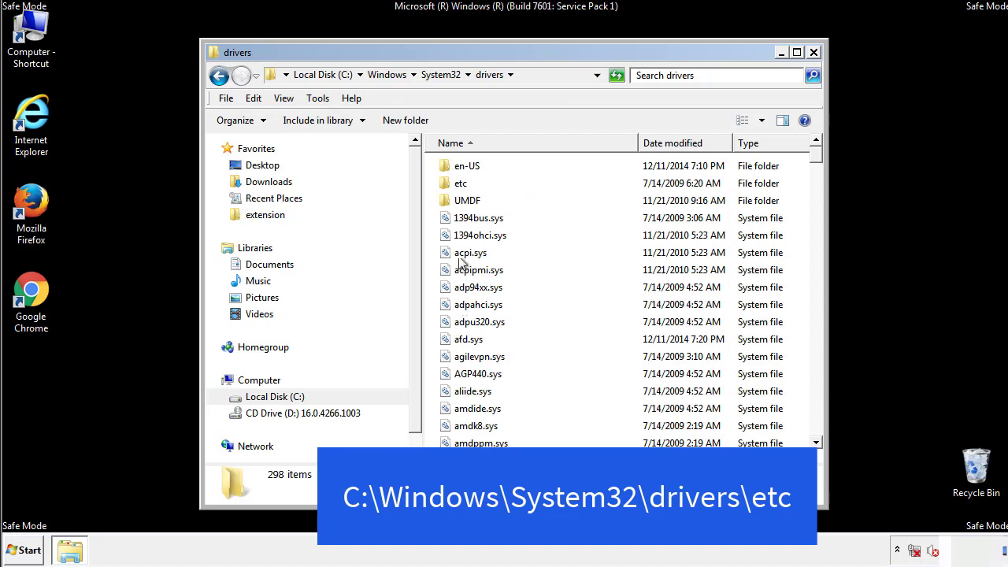
pyautogui.doubleClick(461, 183)
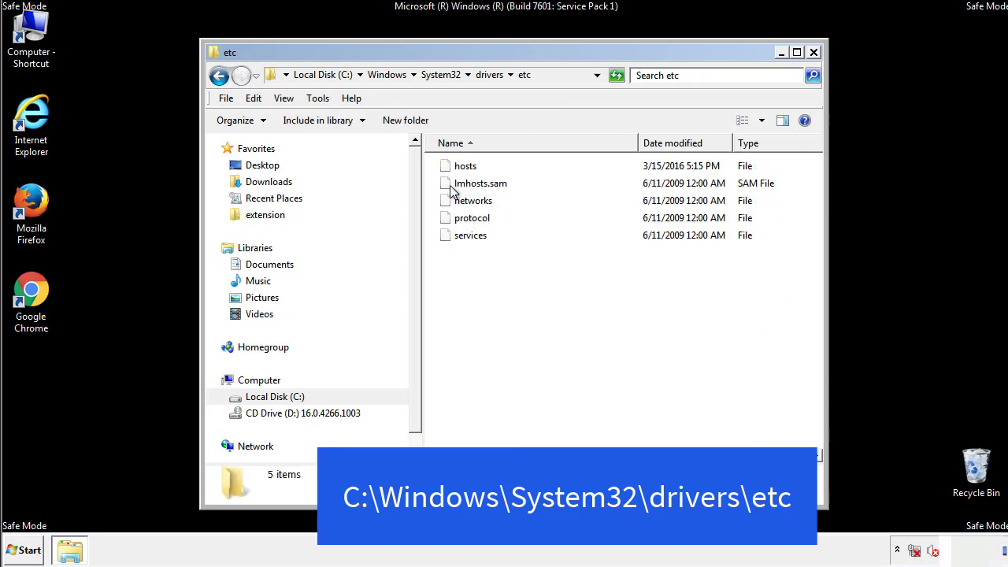
# Step: Open the hosts file with Notepad and move its window so the full text can be read
pyautogui.doubleClick(459, 168)
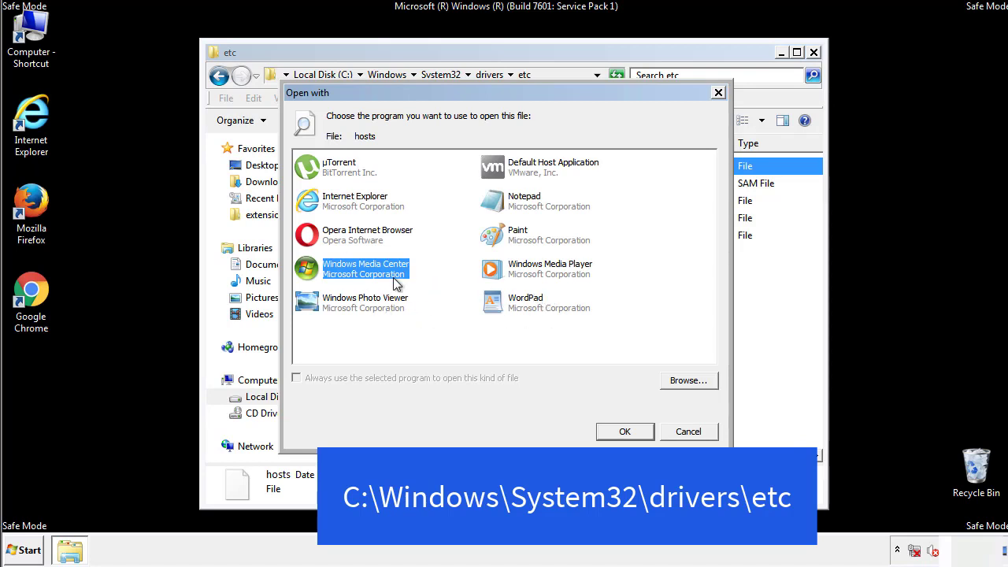
pyautogui.click(511, 204)
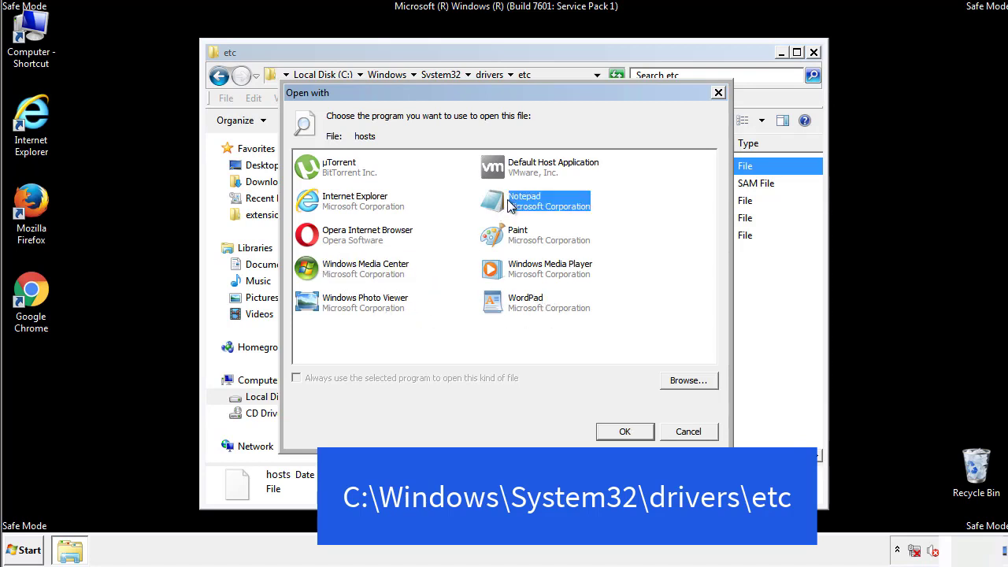
pyautogui.click(622, 429)
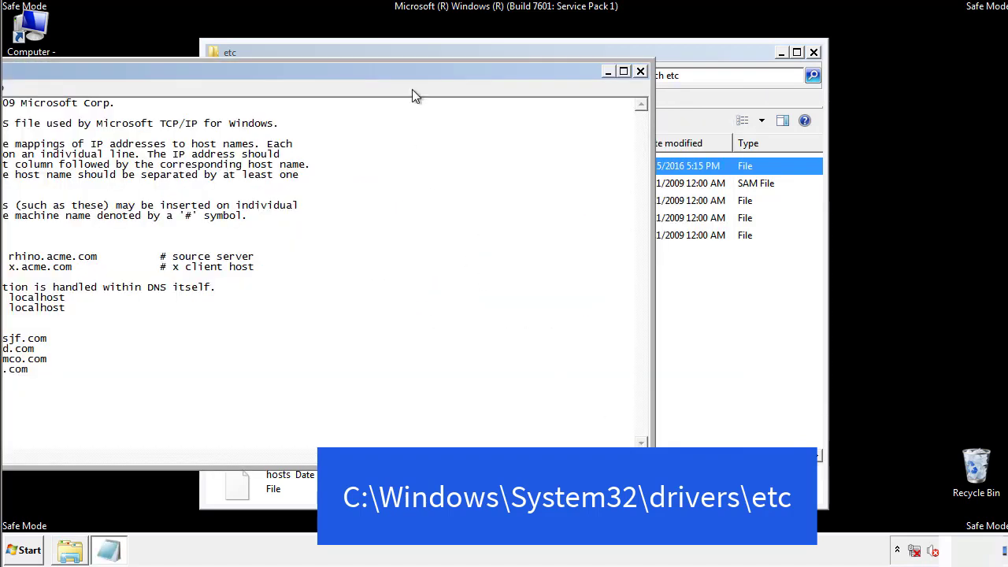
pyautogui.moveTo(412, 71); pyautogui.dragTo(641, 86)
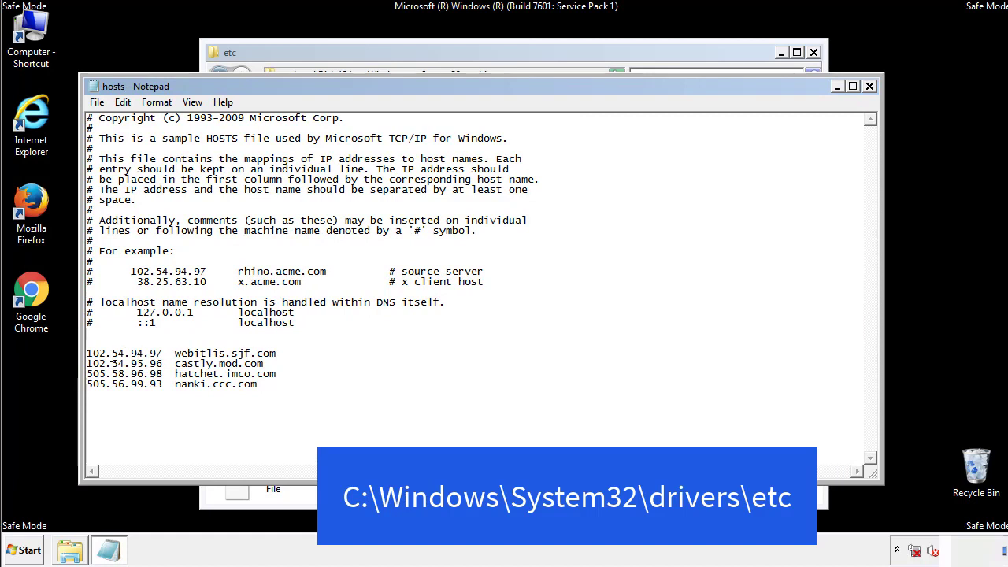
# Step: Delete the four IP address entries below the localhost lines, save the hosts file, and close the file and its folder
pyautogui.moveTo(281, 386); pyautogui.dragTo(89, 344)
pyautogui.press('Delete')
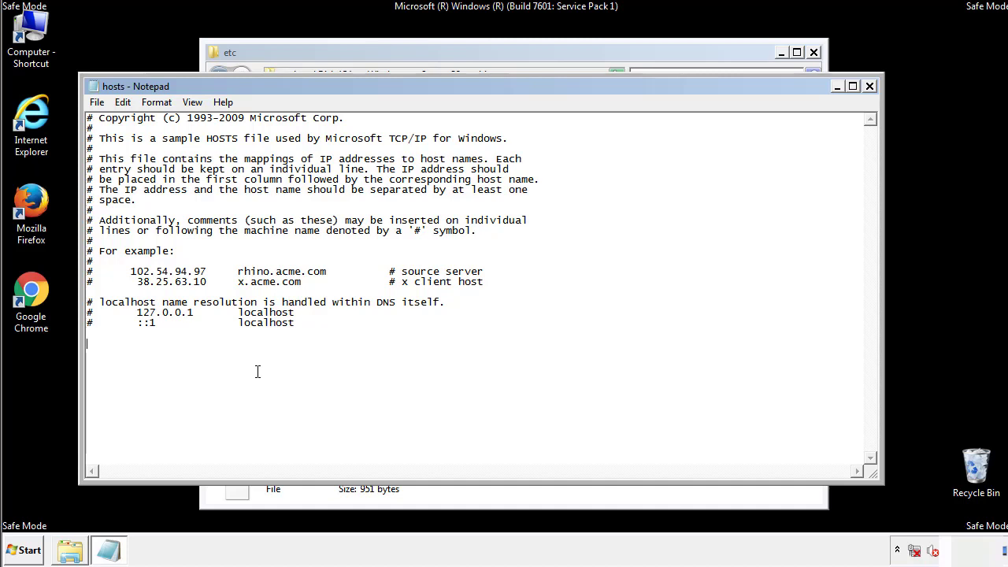
pyautogui.click(870, 88)
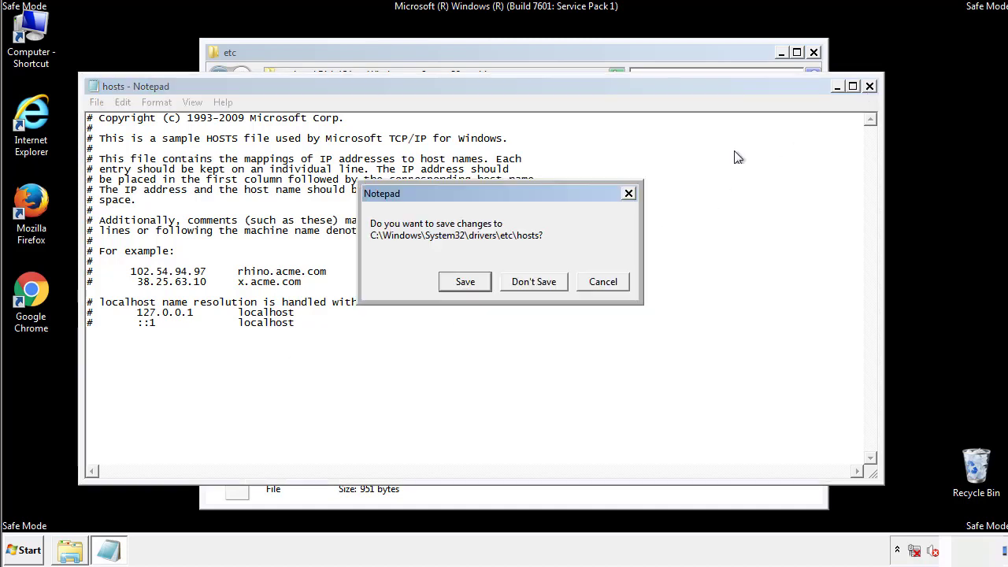
pyautogui.click(465, 282)
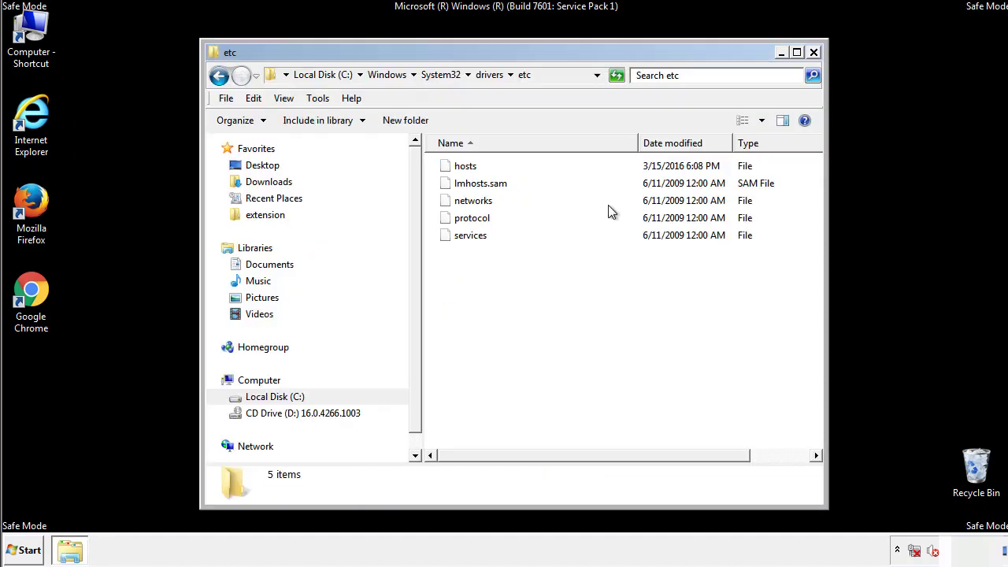
pyautogui.click(814, 52)
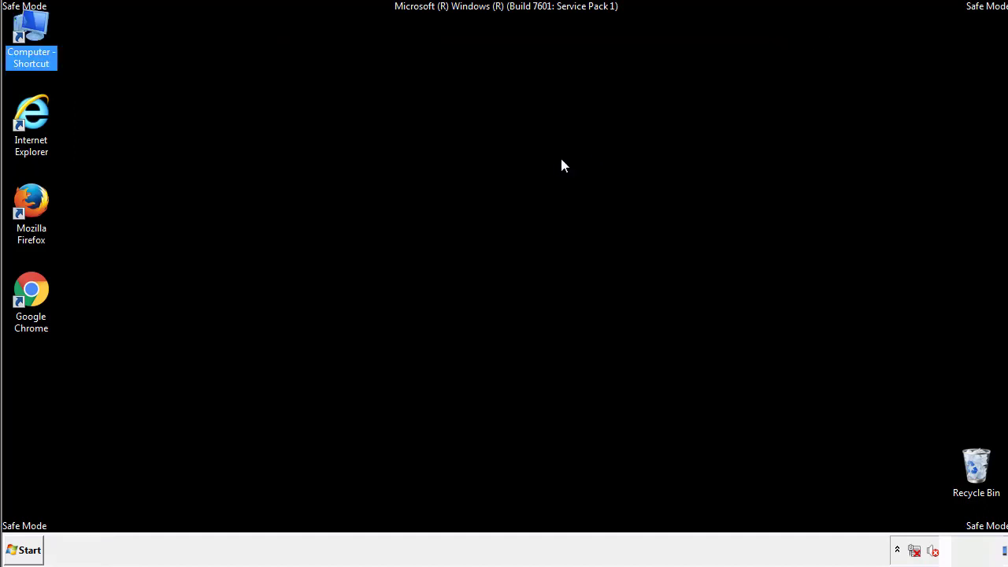
# Step: Open the Startup folder from the installed programs list
pyautogui.click(24, 550)
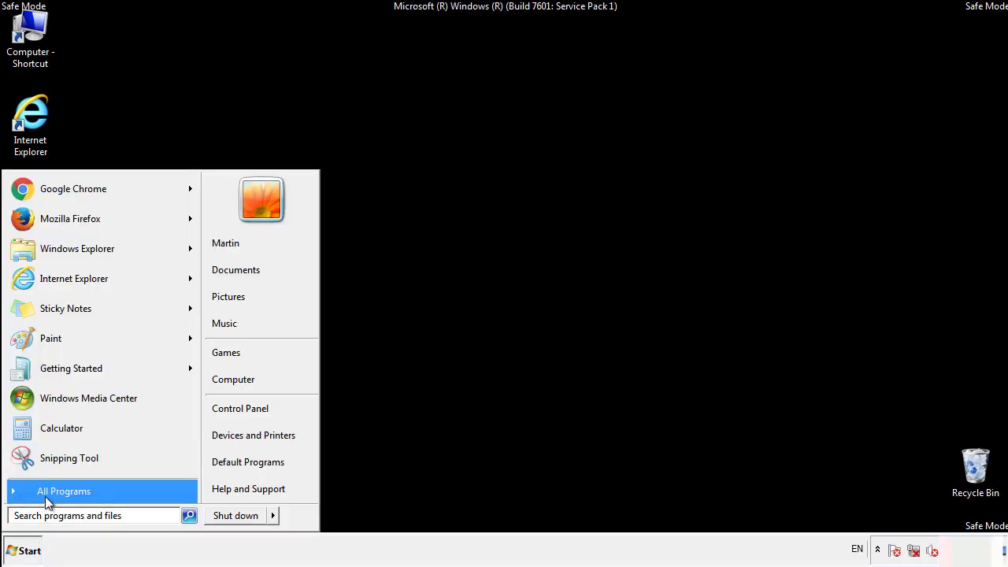
pyautogui.click(45, 493)
pyautogui.rightClick(39, 435)
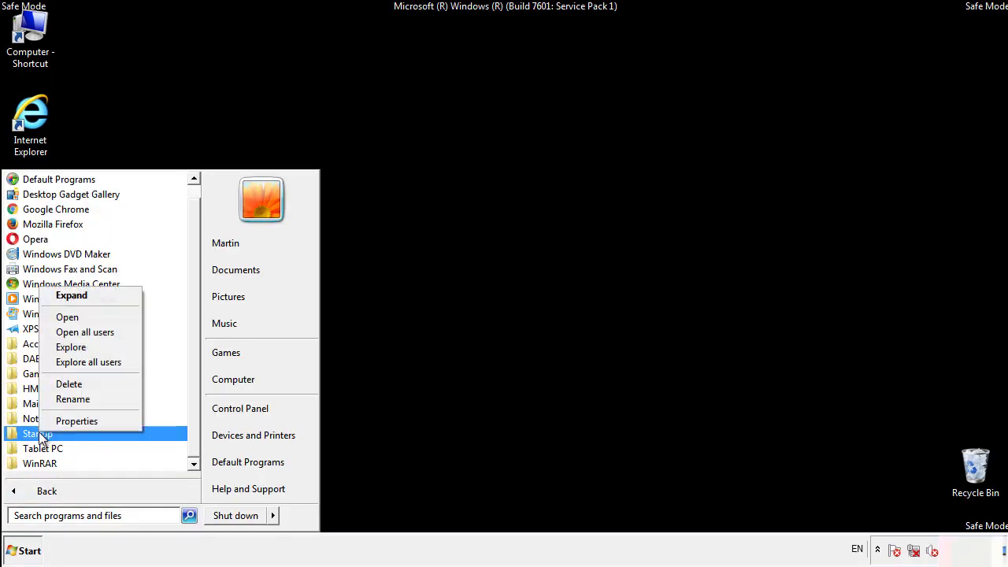
pyautogui.click(78, 317)
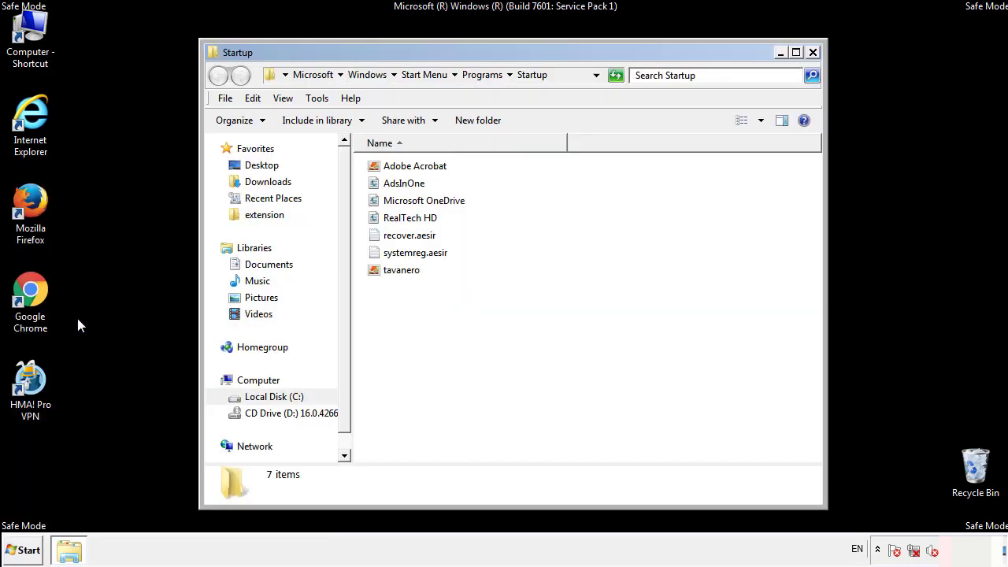
# Step: Delete AdsInOne, recover.aesir, systemreg.aesir and tavanero from the Startup folder, and close the folder
pyautogui.click(411, 186)
pyautogui.keyDown('ctrl'); pyautogui.click(417, 235); pyautogui.keyUp('ctrl')
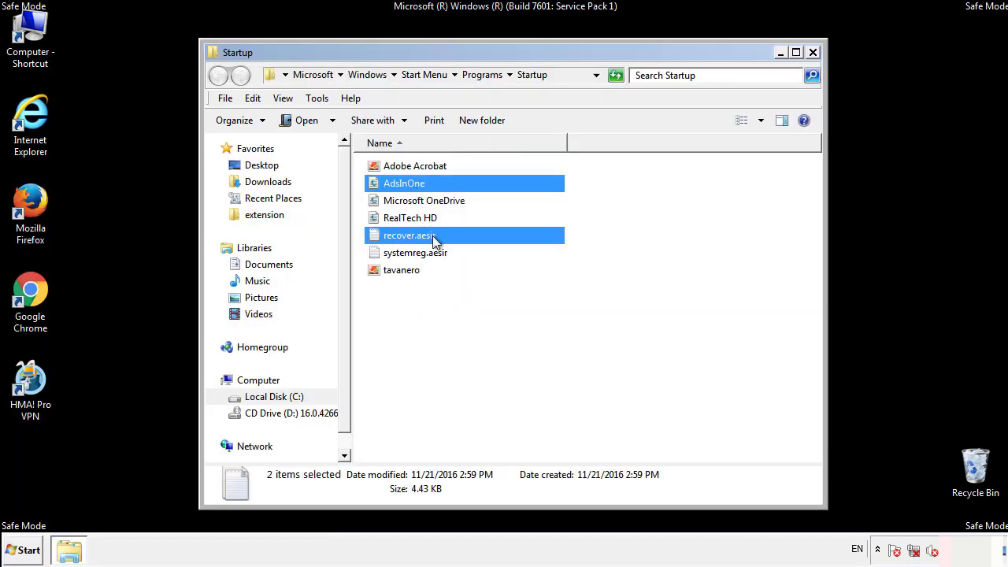
pyautogui.keyDown('ctrl'); pyautogui.click(413, 254); pyautogui.keyUp('ctrl')
pyautogui.keyDown('ctrl'); pyautogui.click(402, 271); pyautogui.keyUp('ctrl')
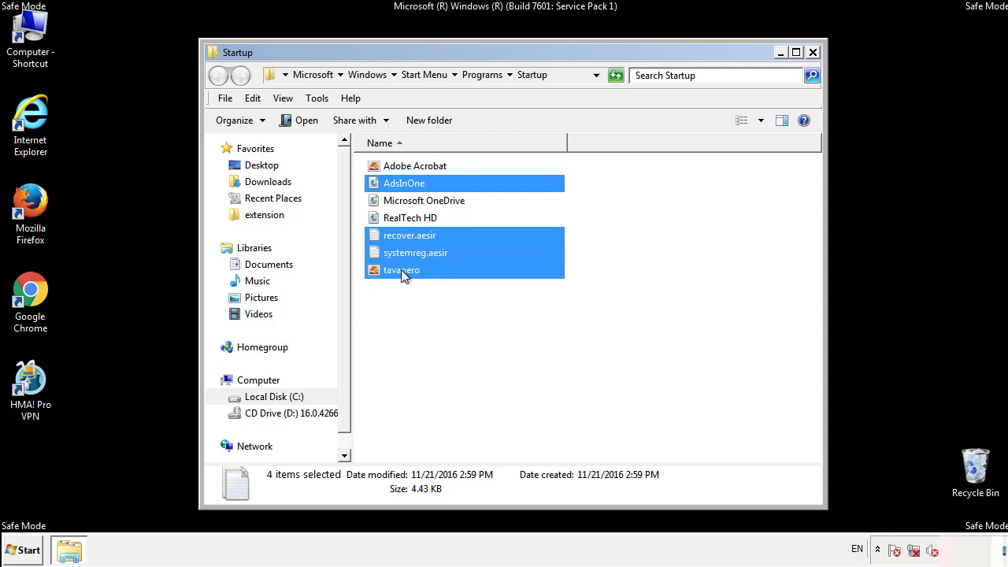
pyautogui.rightClick(399, 271)
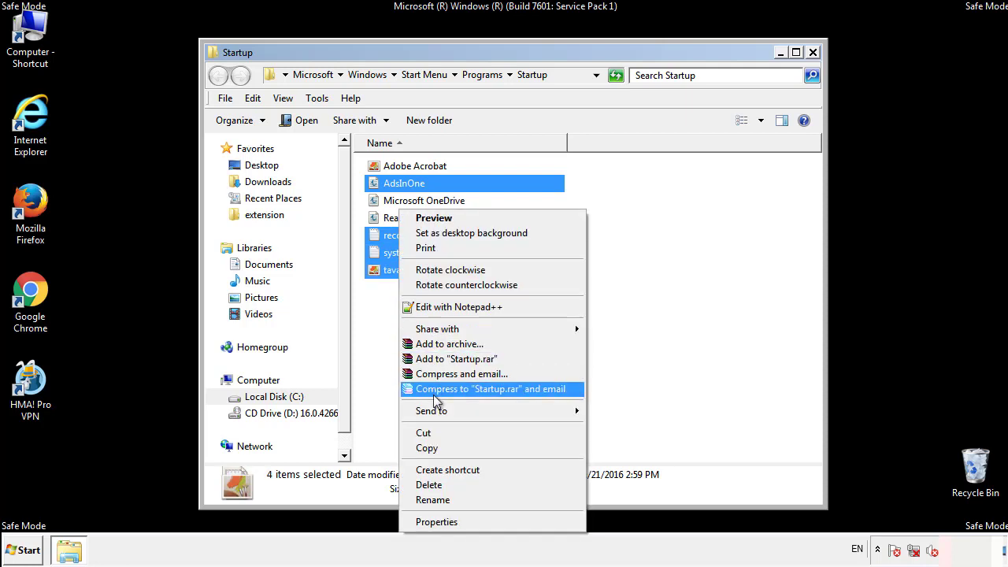
pyautogui.click(429, 485)
pyautogui.click(567, 286)
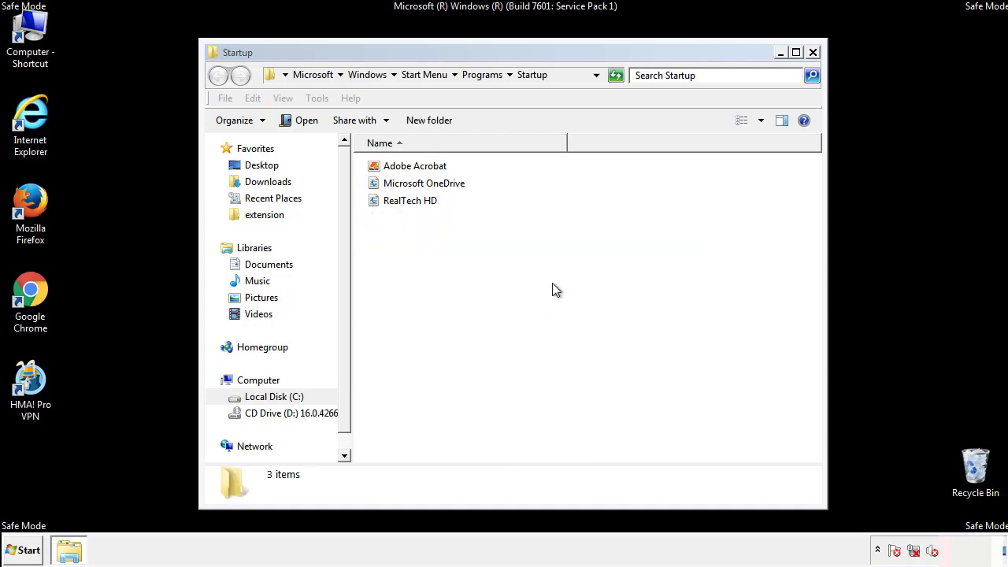
pyautogui.click(813, 52)
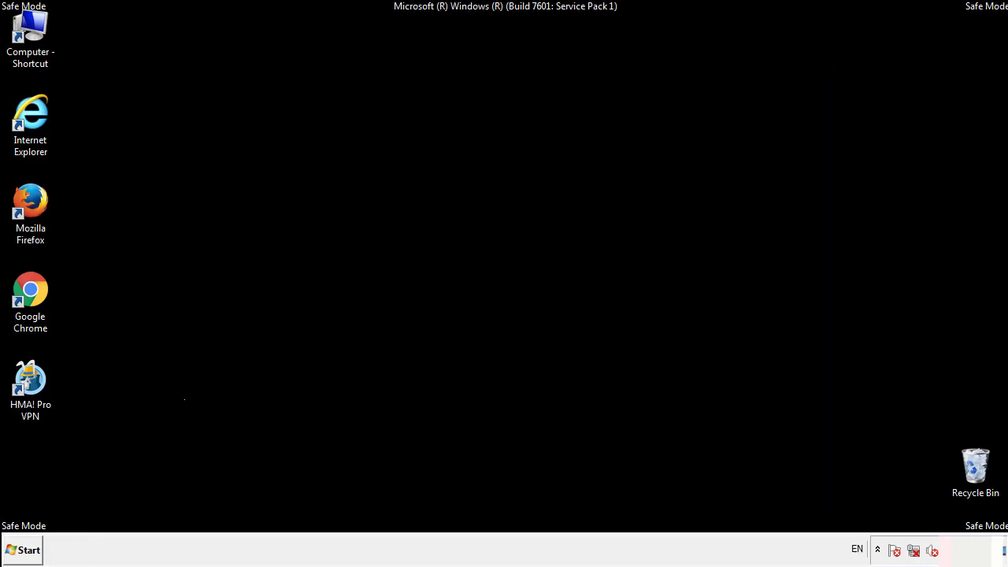
# Step: Open the Registry Editor by running regedit
pyautogui.click(24, 552)
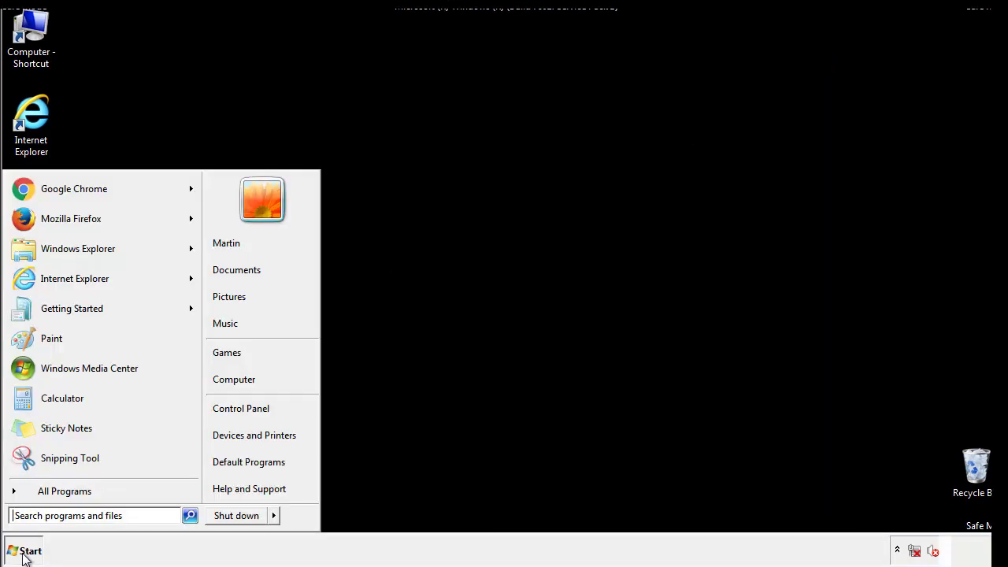
pyautogui.click(72, 518)
pyautogui.write('regedit')
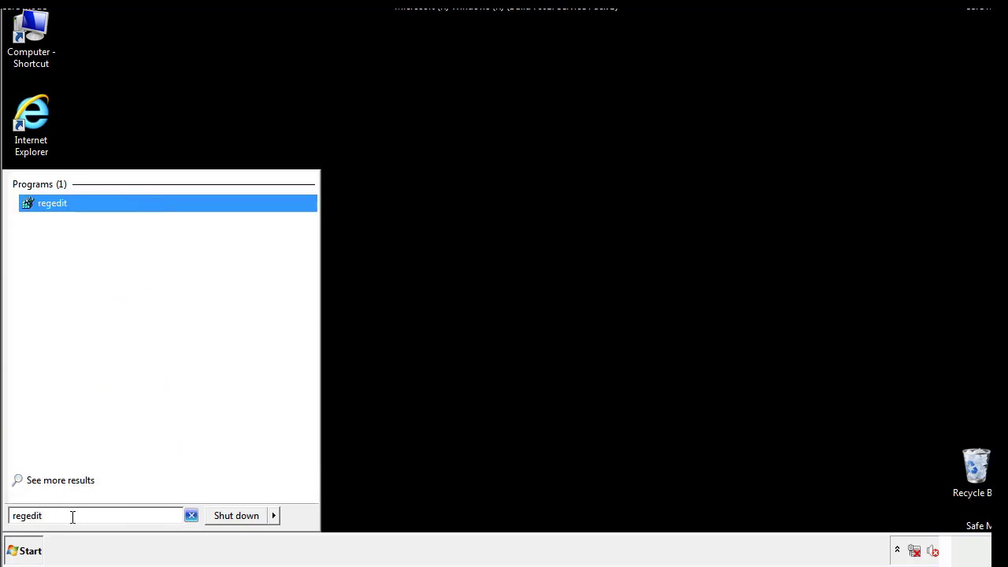
pyautogui.press('Return')
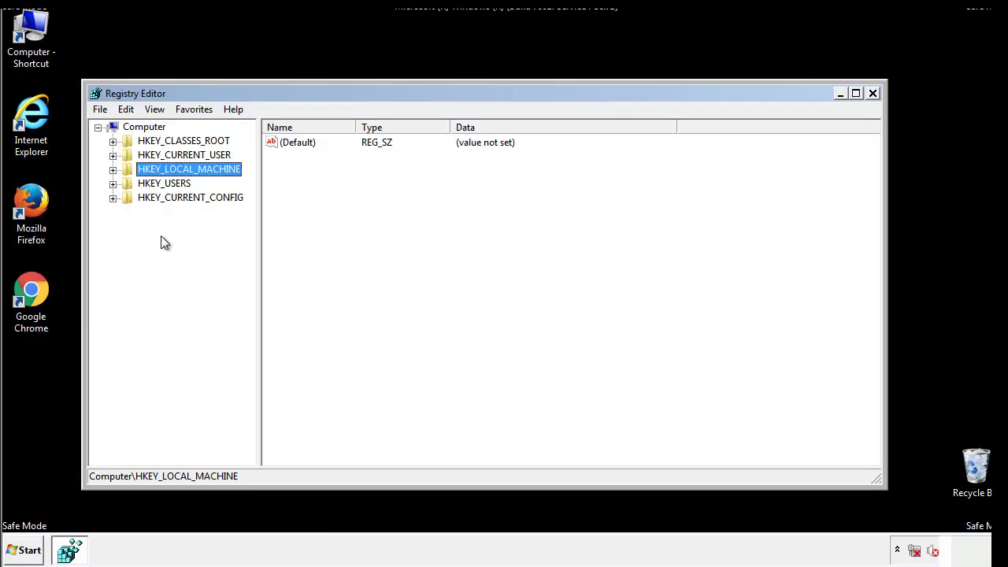
# Step: Open the registry key HKEY_LOCAL_MACHINE\SOFTWARE\Microsoft\Windows\CurrentVersion\Run
pyautogui.click(113, 170)
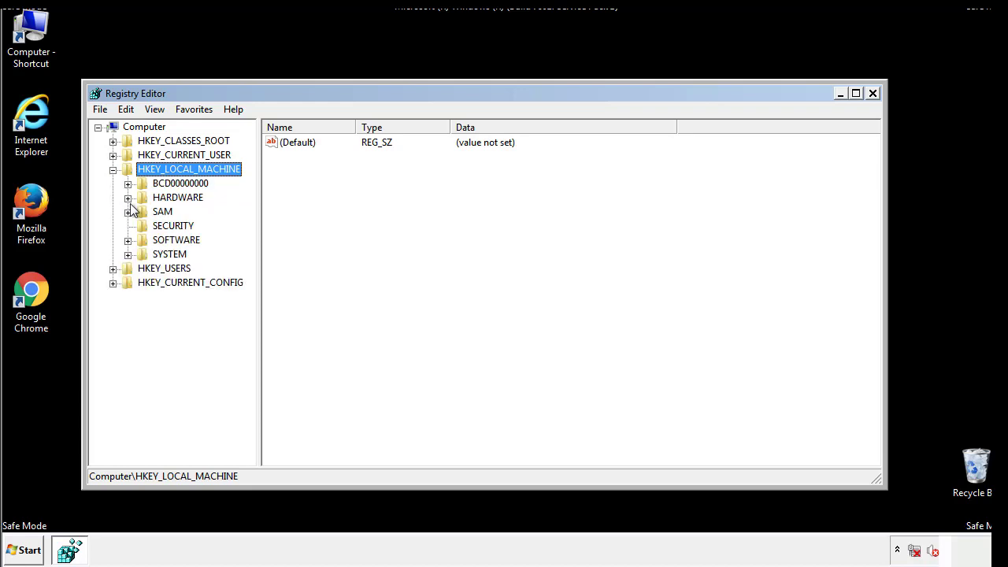
pyautogui.click(127, 241)
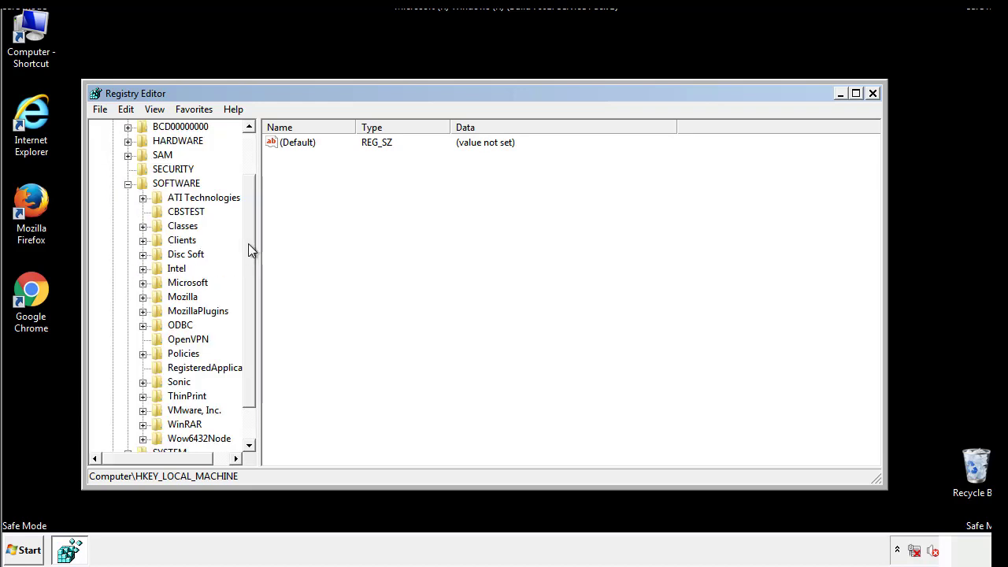
pyautogui.moveTo(248, 232); pyautogui.dragTo(249, 261)
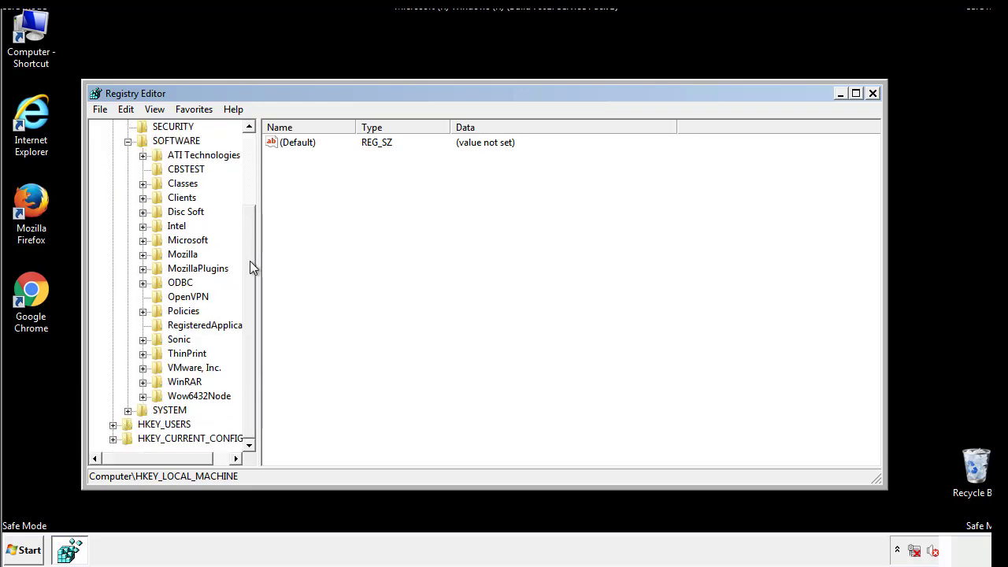
pyautogui.click(143, 241)
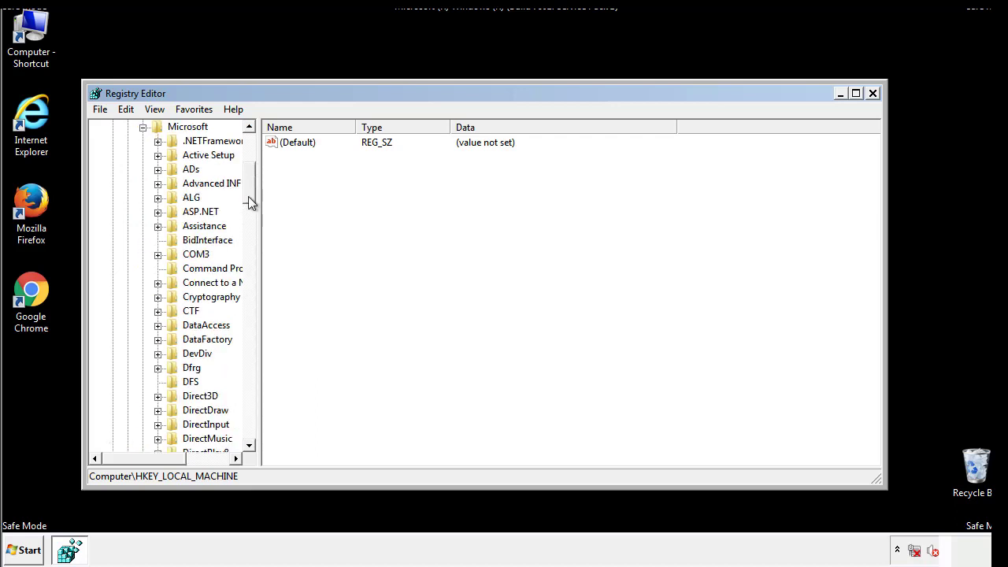
pyautogui.moveTo(248, 197); pyautogui.dragTo(251, 403)
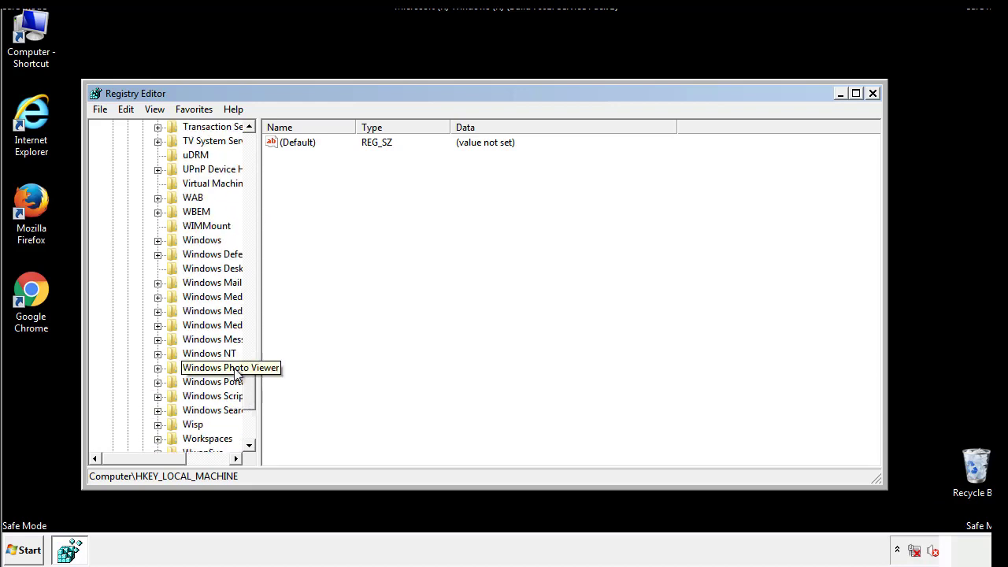
pyautogui.click(158, 241)
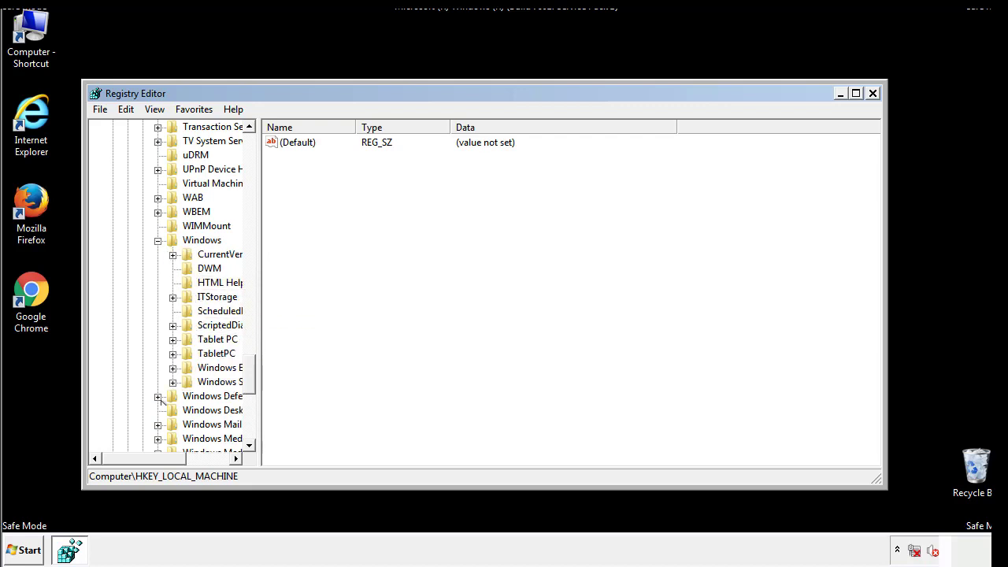
pyautogui.moveTo(137, 458); pyautogui.dragTo(161, 462)
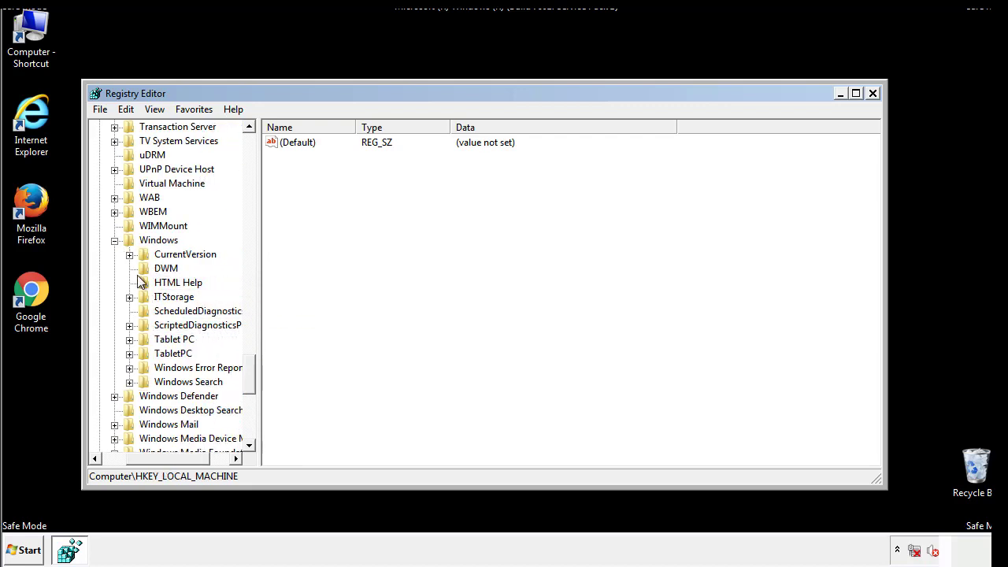
pyautogui.click(129, 254)
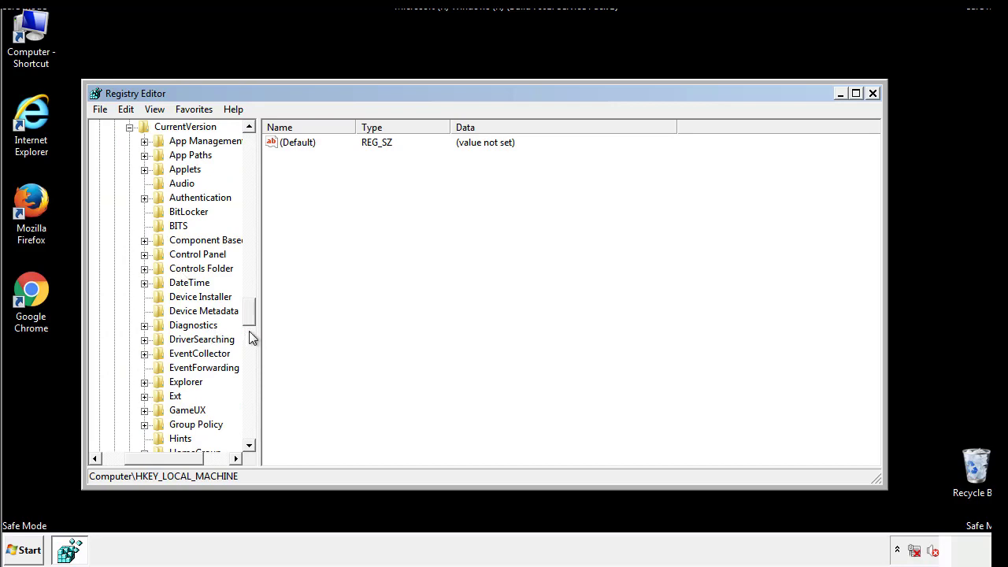
pyautogui.moveTo(252, 315); pyautogui.dragTo(251, 364)
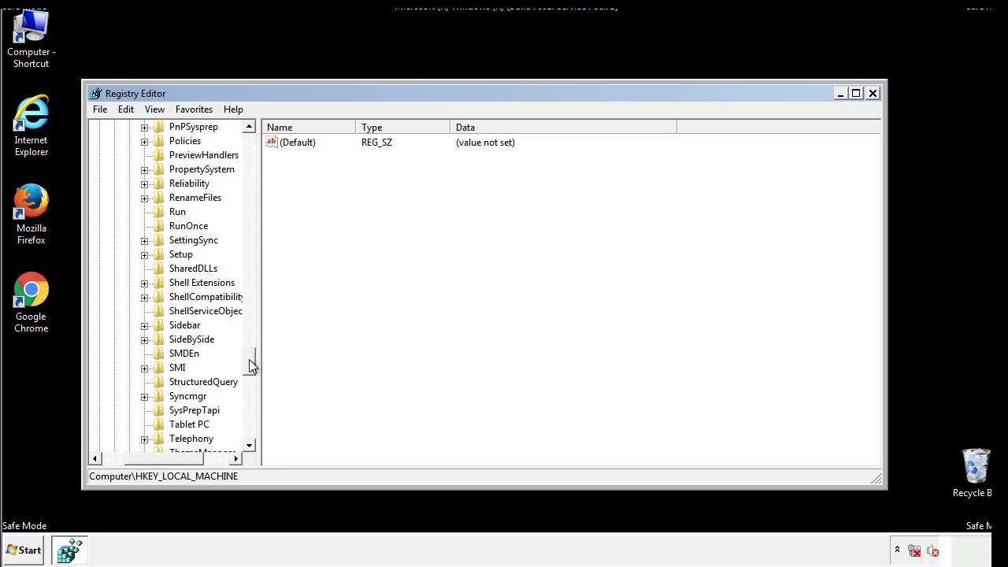
pyautogui.click(175, 213)
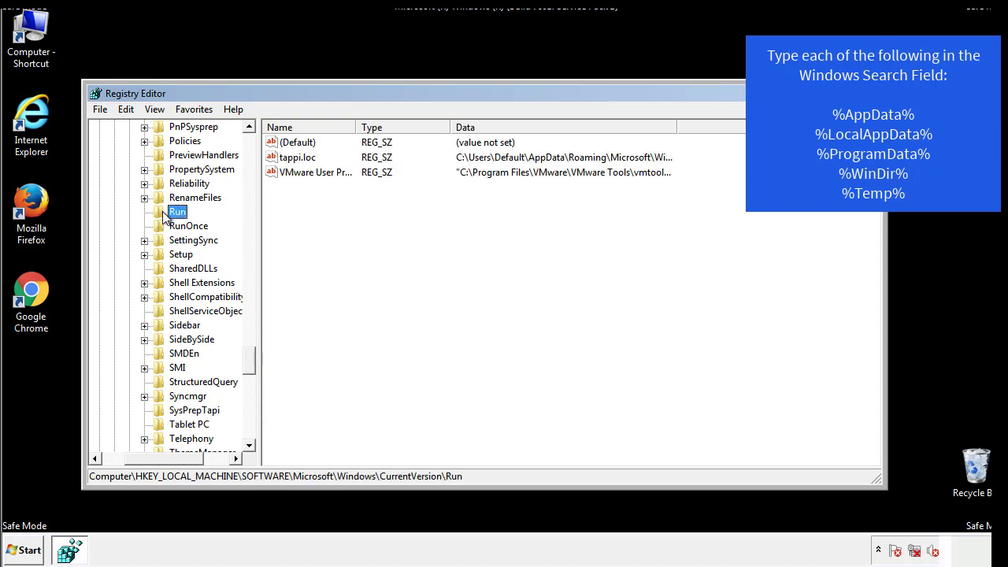
# Step: Delete the suspicious tappi.loc value from the HKEY_LOCAL_MACHINE Run key
pyautogui.click(302, 162)
pyautogui.rightClick(292, 158)
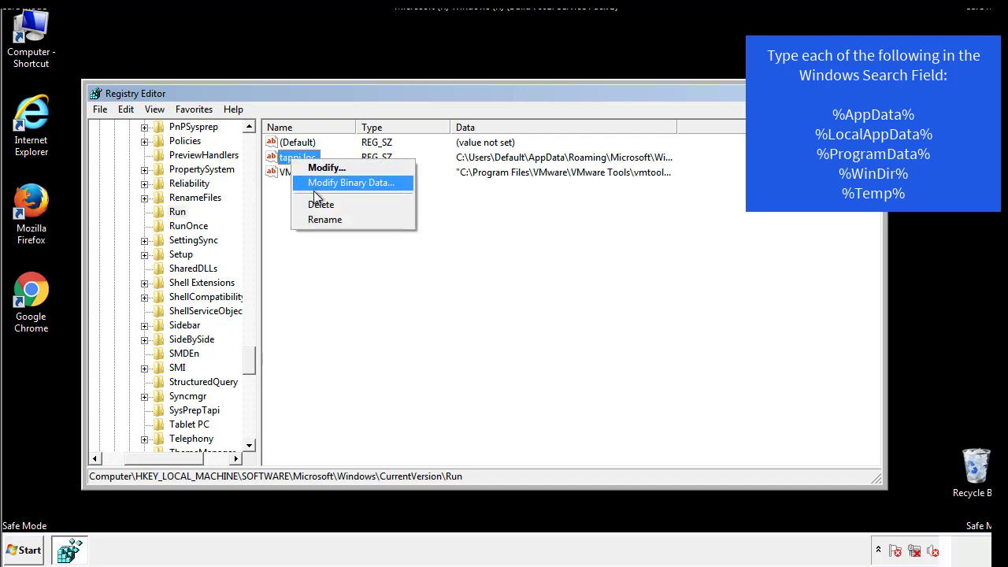
pyautogui.click(317, 204)
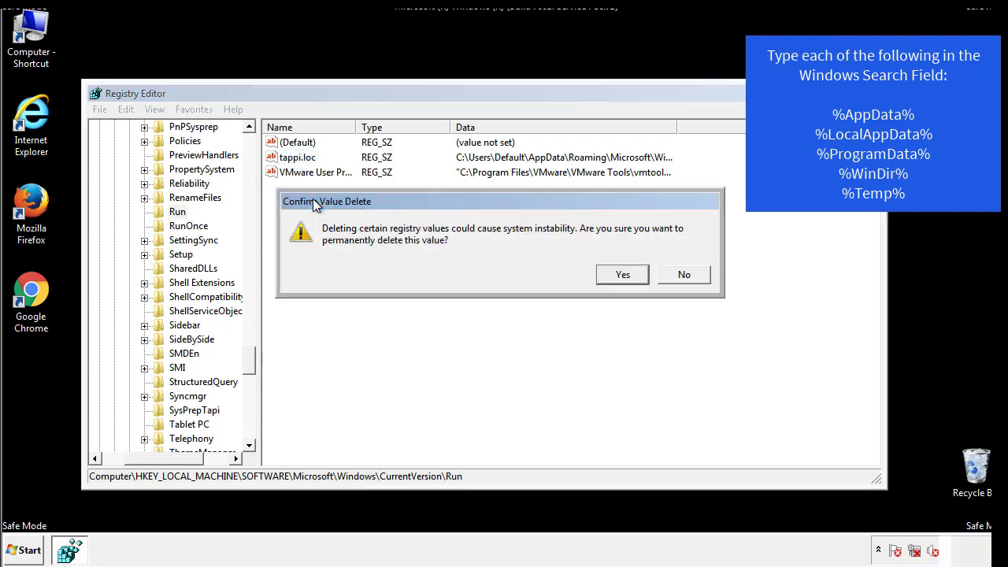
pyautogui.click(618, 275)
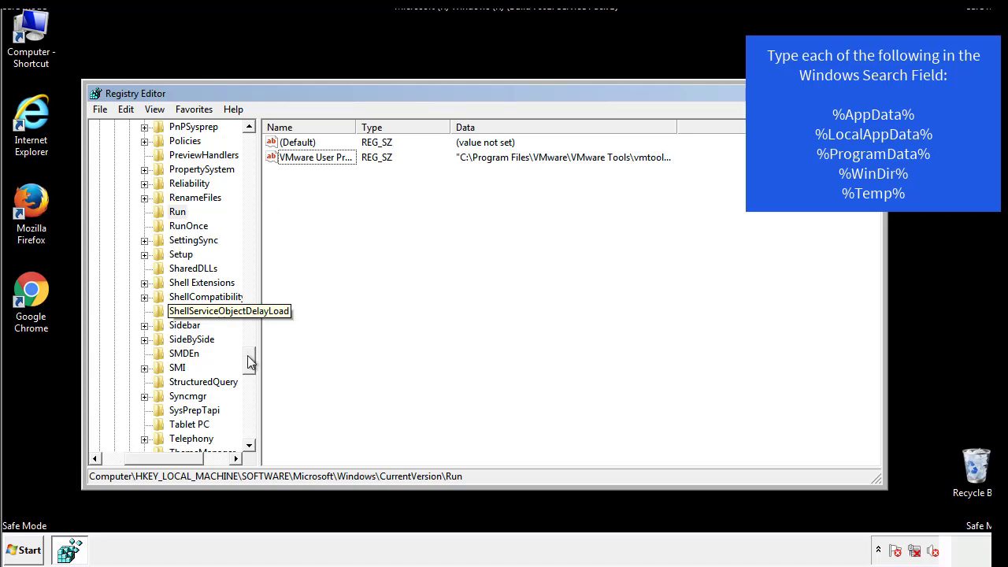
# Step: Collapse the whole HKEY_LOCAL_MACHINE branch in the registry tree
pyautogui.moveTo(249, 362); pyautogui.dragTo(248, 438)
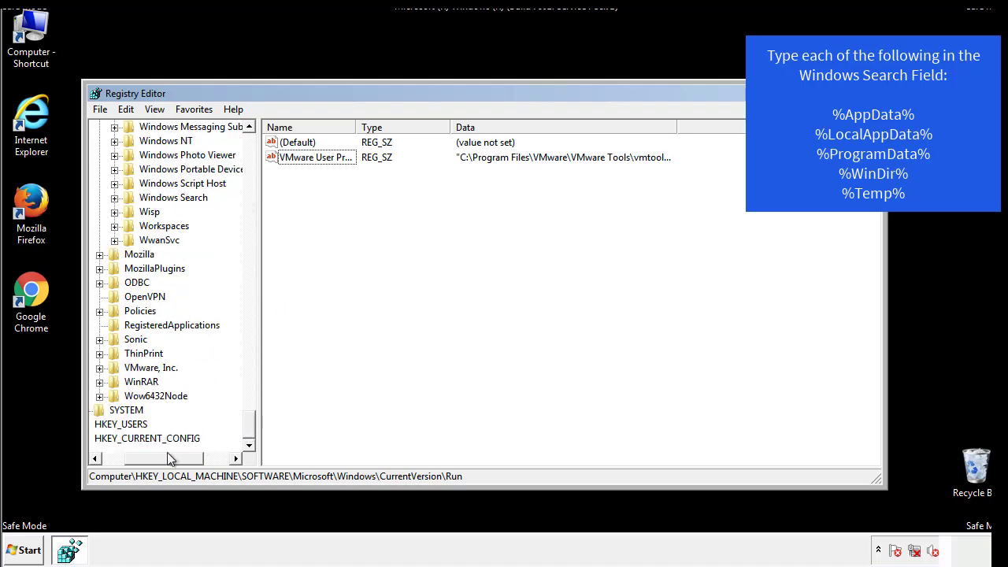
pyautogui.moveTo(167, 454); pyautogui.dragTo(136, 462)
pyautogui.moveTo(249, 426); pyautogui.dragTo(256, 149)
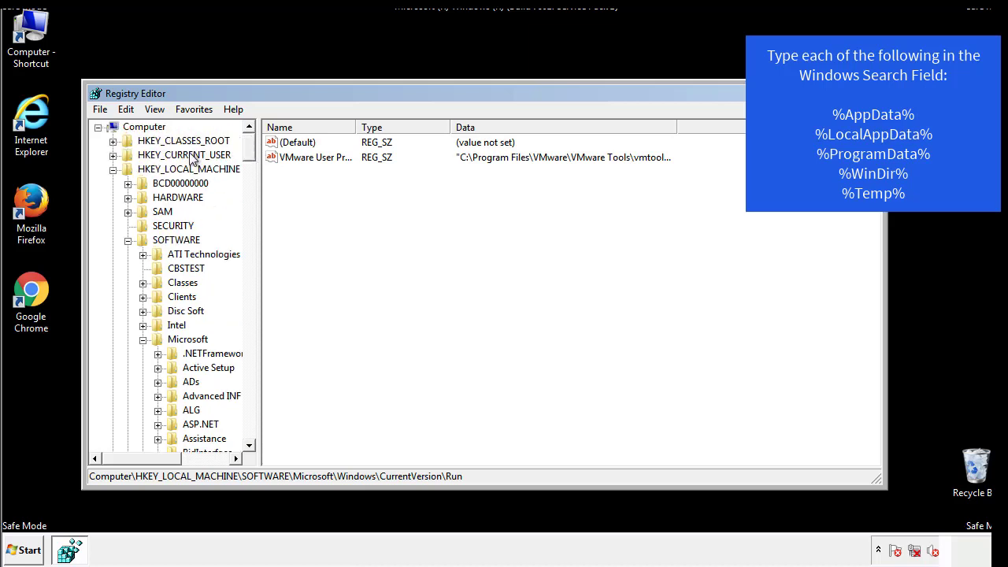
pyautogui.click(113, 169)
# Step: Open HKEY_CURRENT_USER\Software\Microsoft\Windows\CurrentVersion\Run and check its values for suspicious startup entries
pyautogui.click(113, 155)
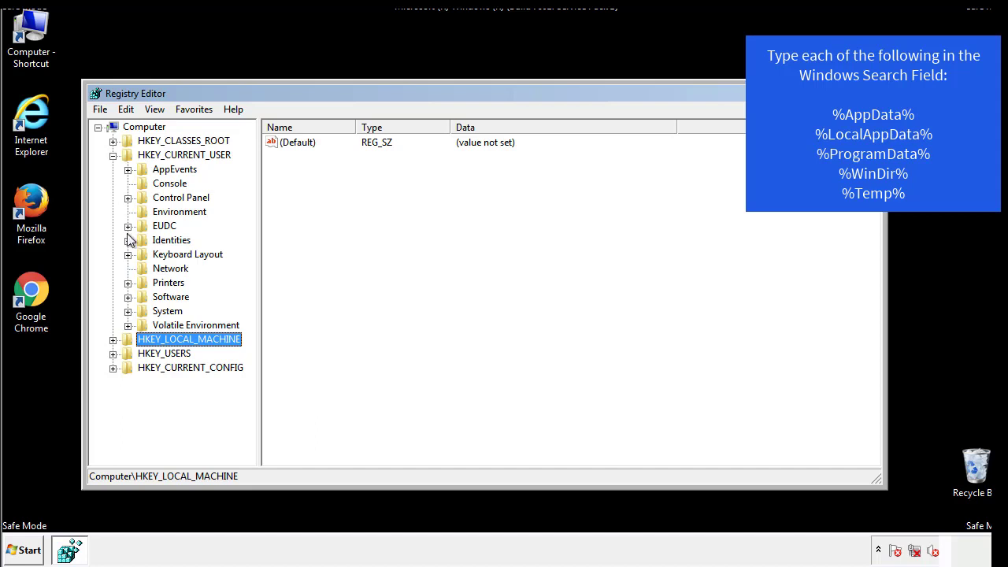
pyautogui.click(128, 296)
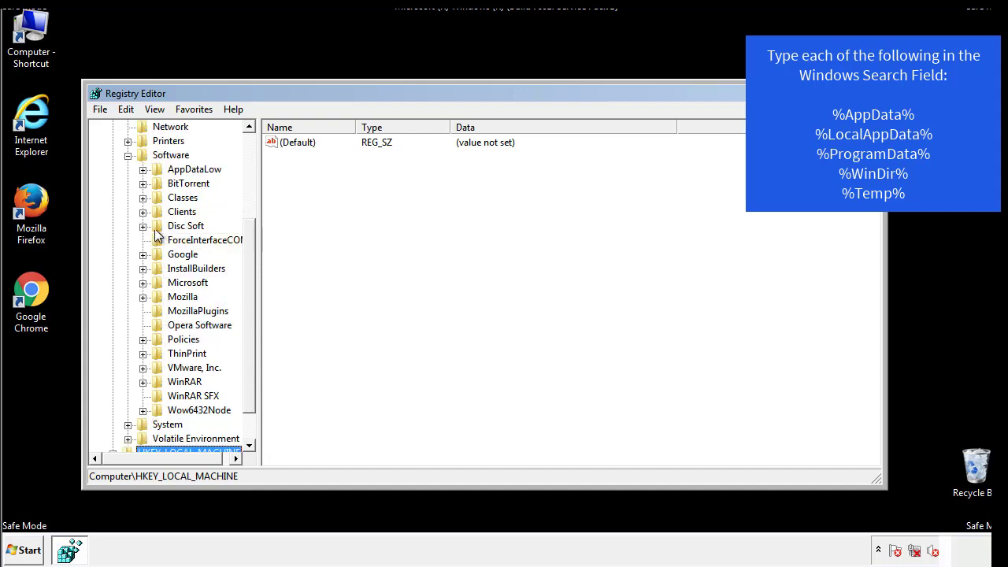
pyautogui.click(143, 282)
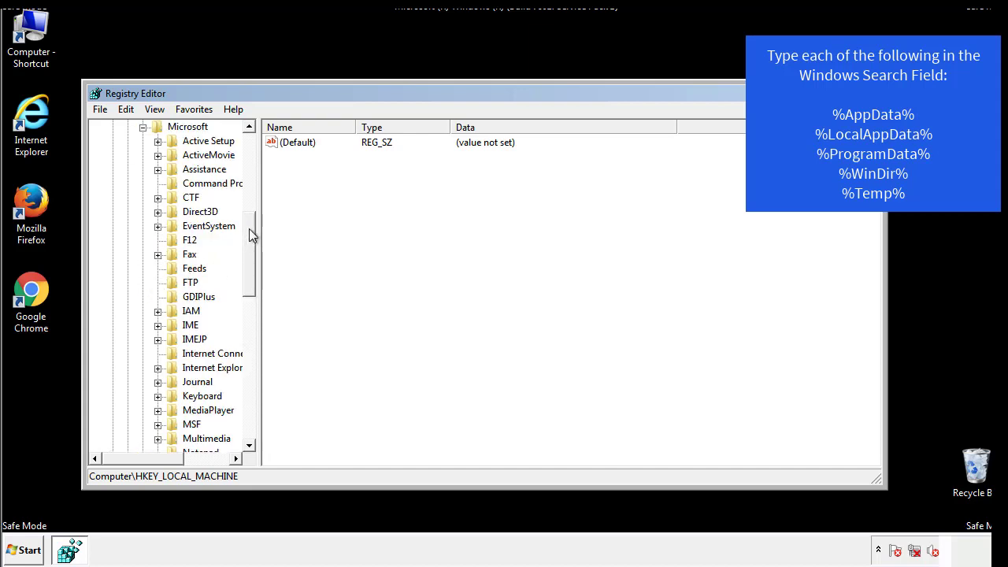
pyautogui.moveTo(249, 229); pyautogui.dragTo(248, 327)
pyautogui.click(157, 268)
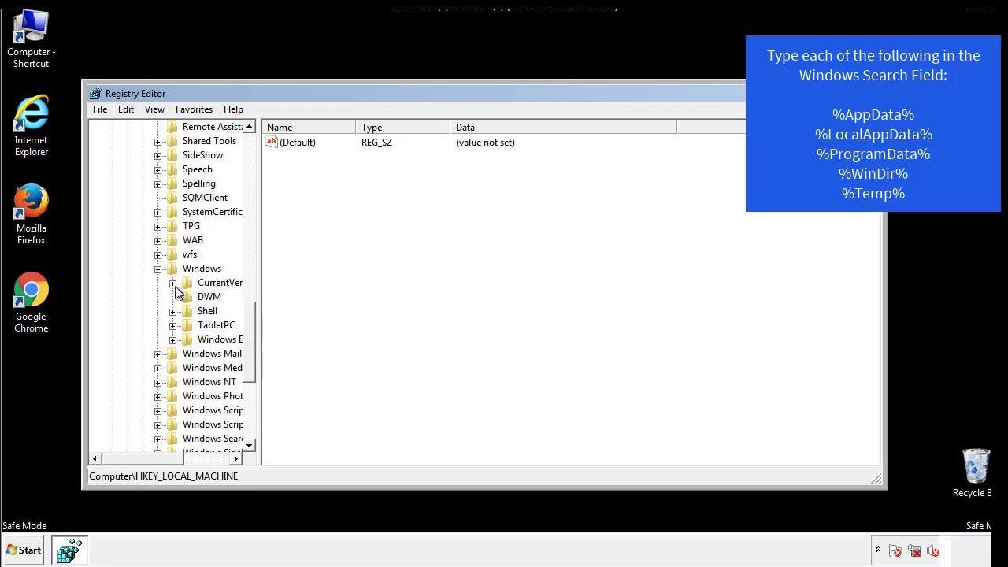
pyautogui.click(172, 283)
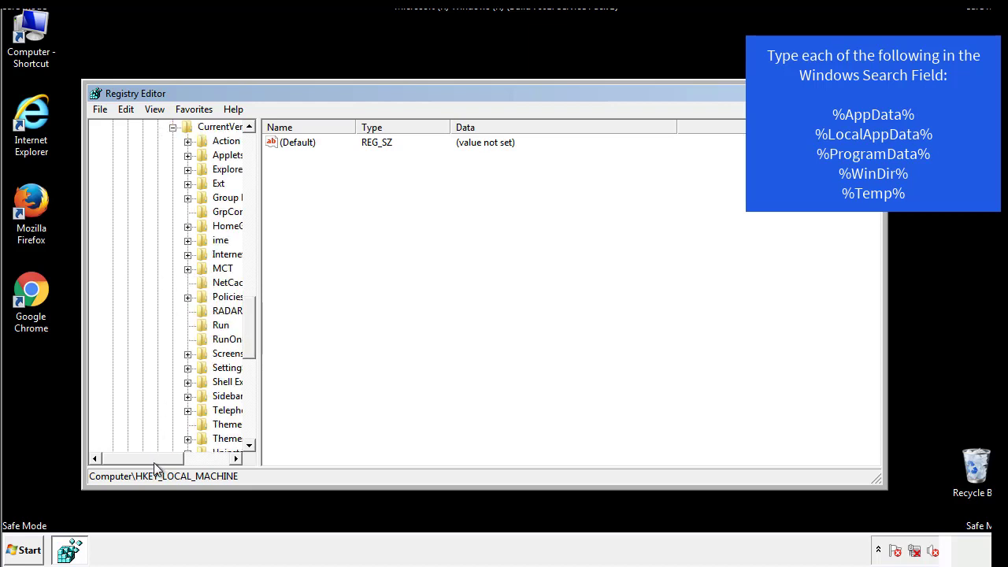
pyautogui.moveTo(153, 462); pyautogui.dragTo(177, 460)
pyautogui.click(173, 323)
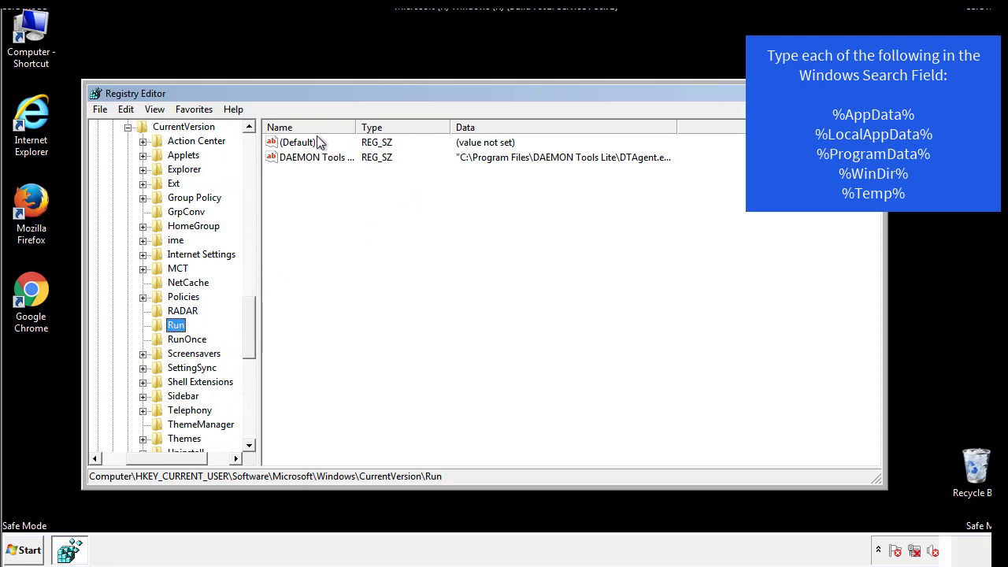
pyautogui.click(375, 182)
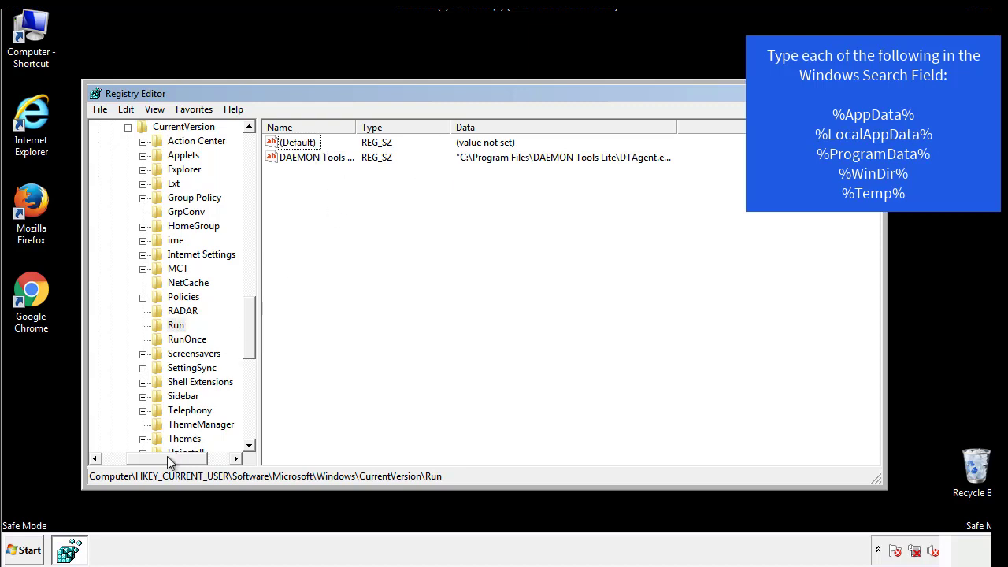
# Step: Collapse the Windows key under HKEY_CURRENT_USER and search the registry for %temp%
pyautogui.moveTo(168, 456); pyautogui.dragTo(143, 458)
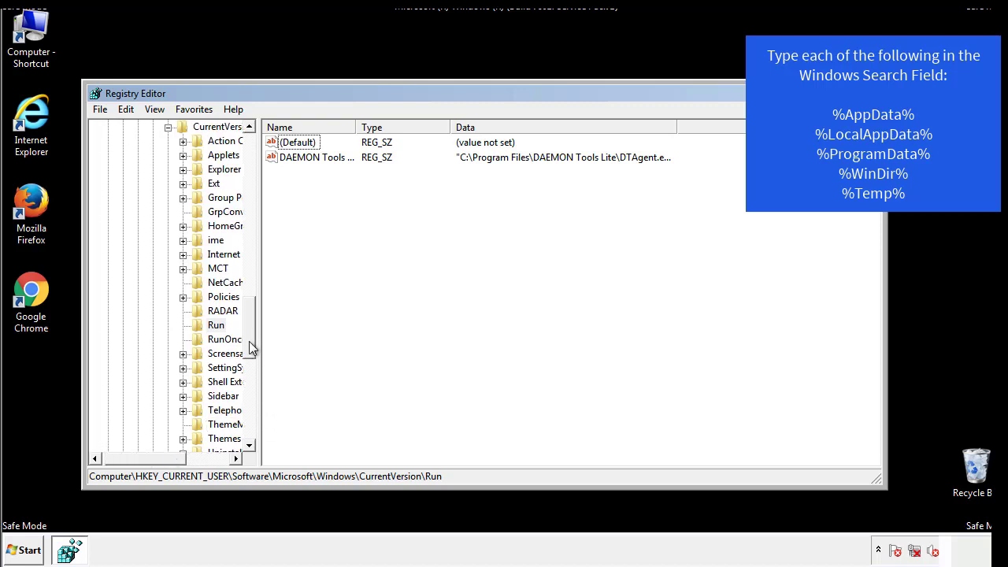
pyautogui.moveTo(251, 348); pyautogui.dragTo(255, 286)
pyautogui.click(153, 368)
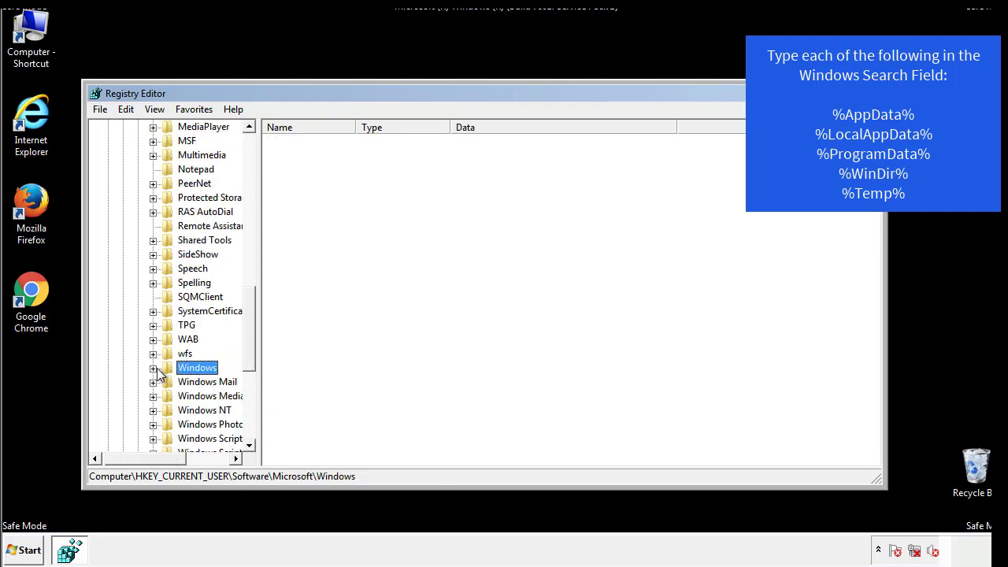
pyautogui.moveTo(253, 349); pyautogui.dragTo(254, 176)
pyautogui.click(134, 110)
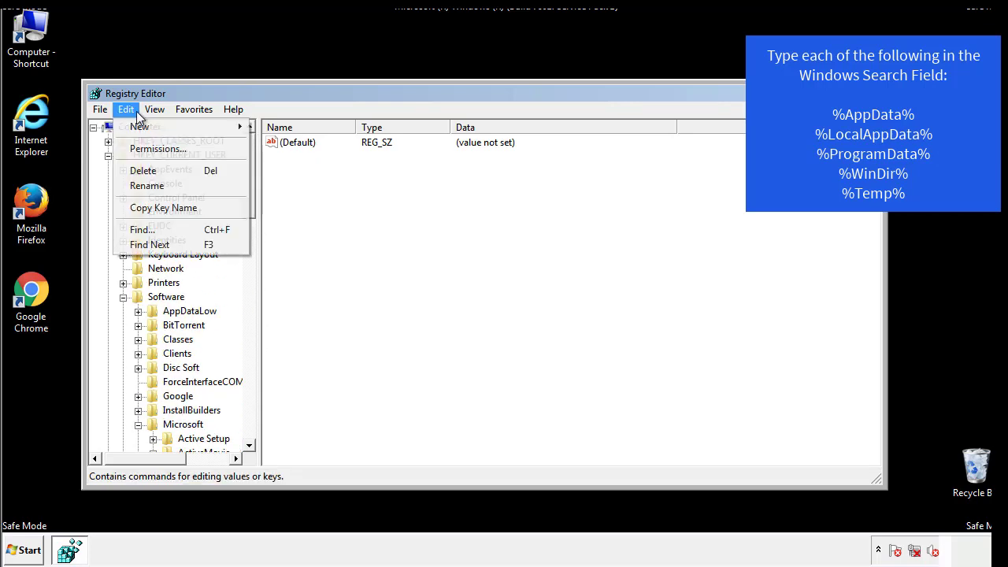
pyautogui.click(141, 229)
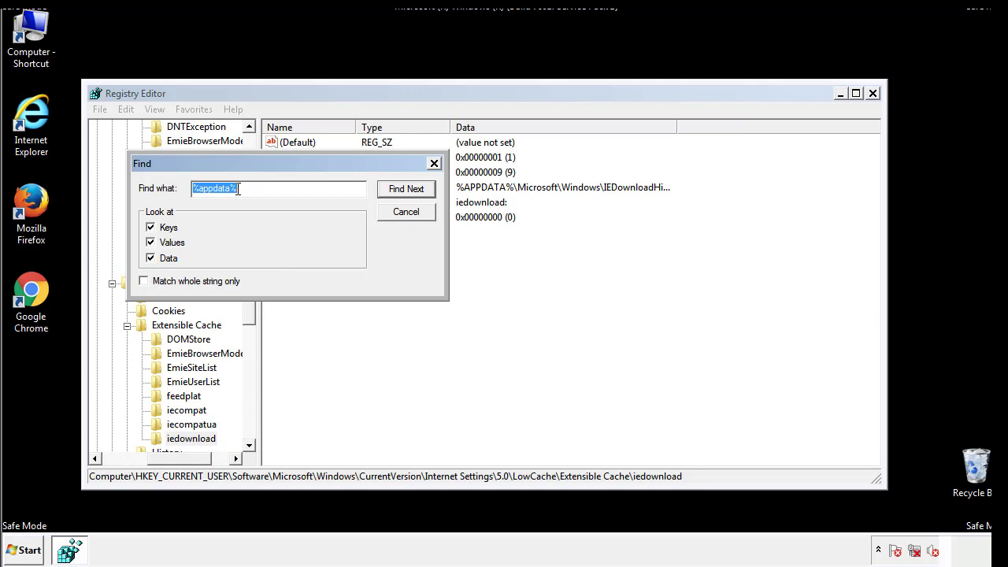
pyautogui.write('%temp%')
pyautogui.press('Return')
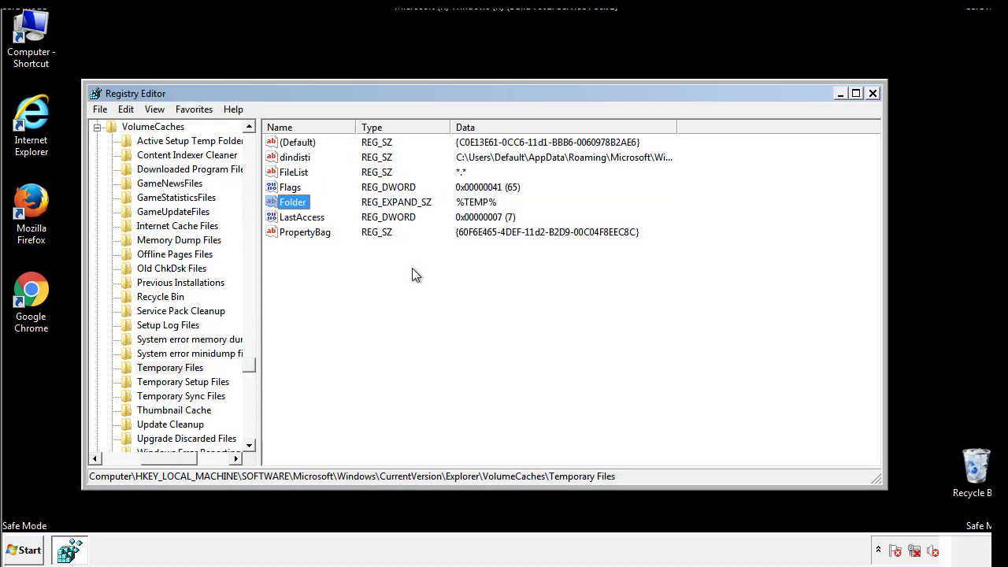
# Step: Delete all values in the Temporary Files key under VolumeCaches and close the Registry Editor
pyautogui.moveTo(323, 252); pyautogui.dragTo(285, 149)
pyautogui.rightClick(284, 141)
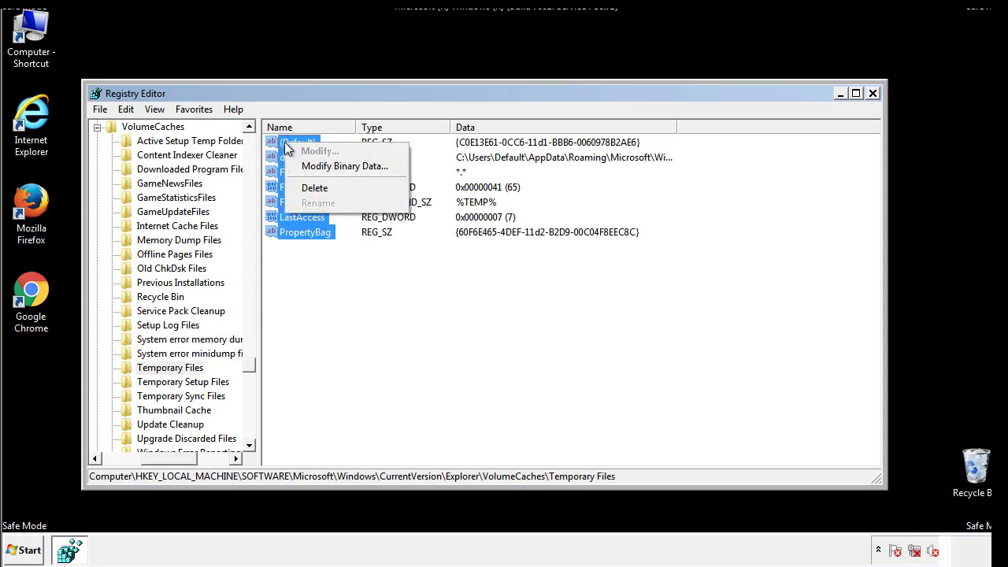
pyautogui.click(309, 189)
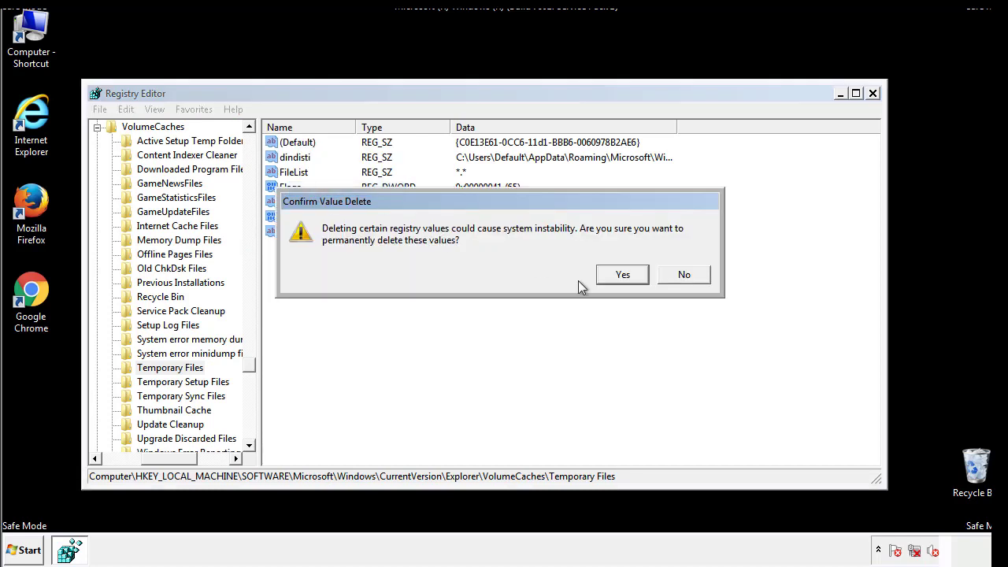
pyautogui.click(639, 275)
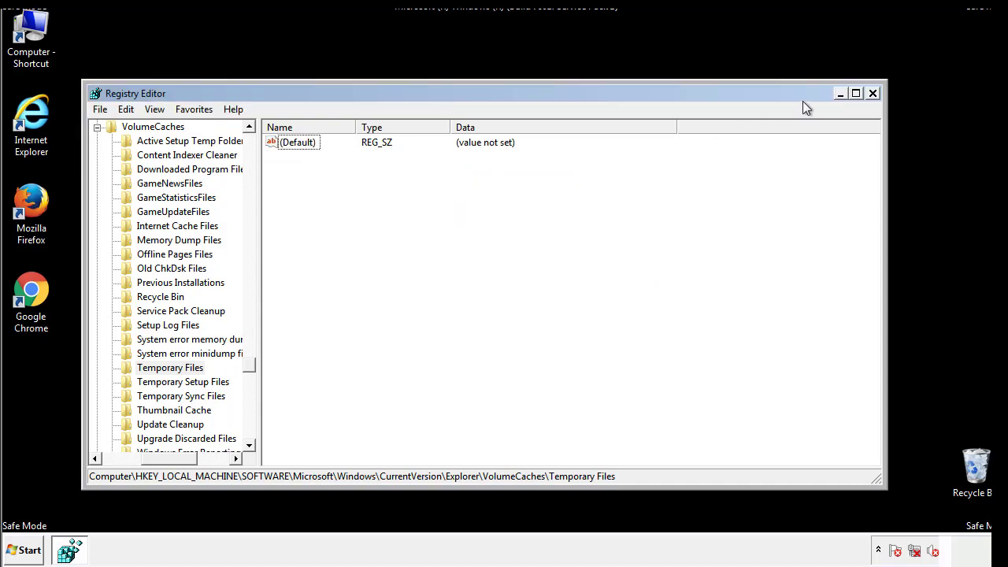
pyautogui.click(874, 93)
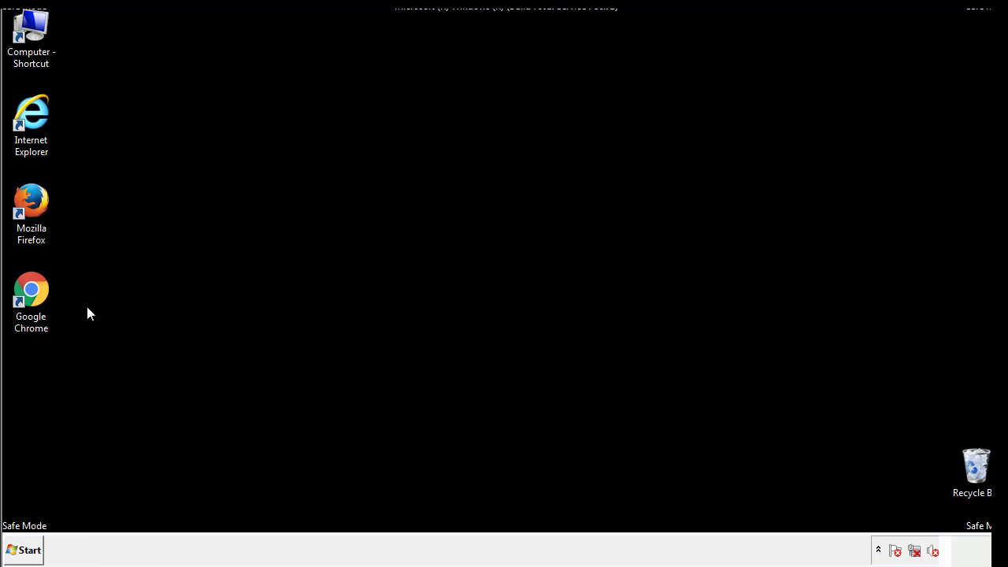
# Step: Open System Configuration by running msconfig
pyautogui.click(19, 554)
pyautogui.click(55, 515)
pyautogui.write('ms')
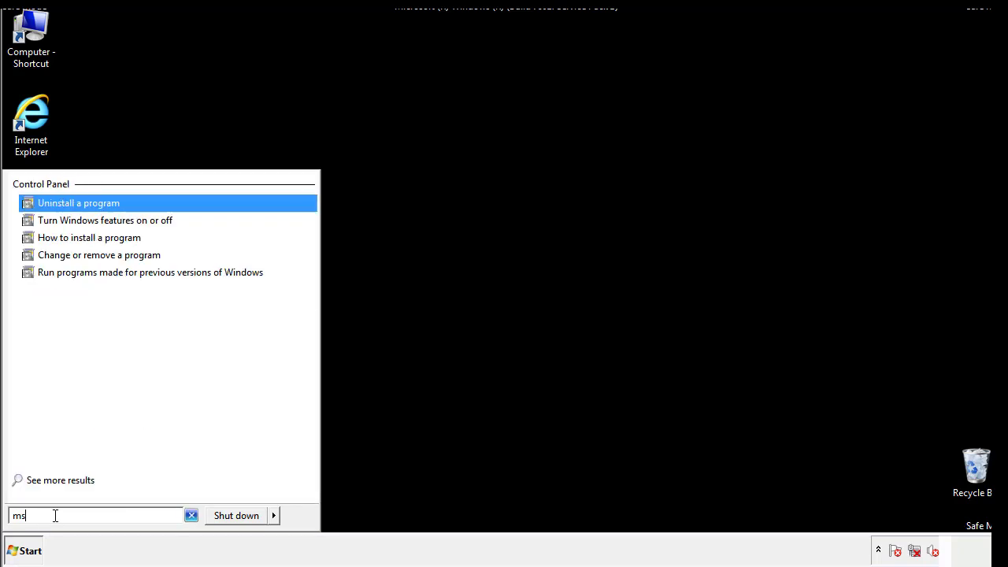
pyautogui.write('conf')
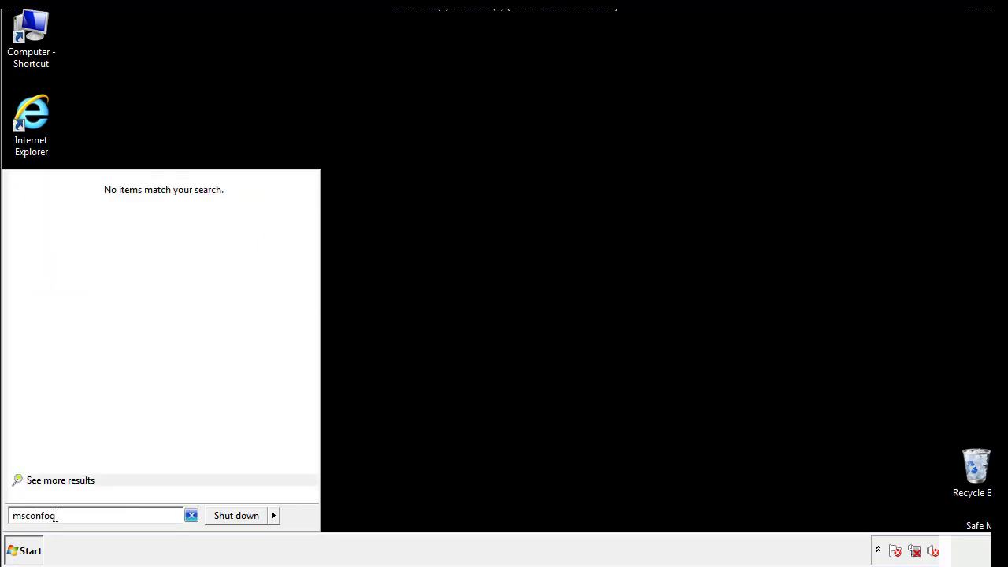
pyautogui.write('ig')
pyautogui.press('Return')
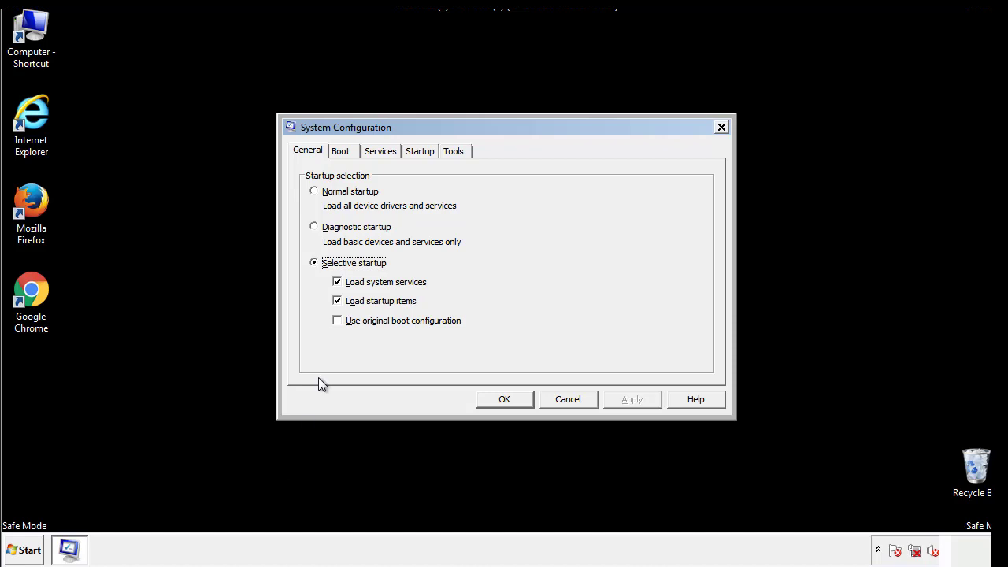
# Step: Turn off the Safe boot option, apply the boot settings, and restart the computer
pyautogui.click(340, 151)
pyautogui.click(318, 302)
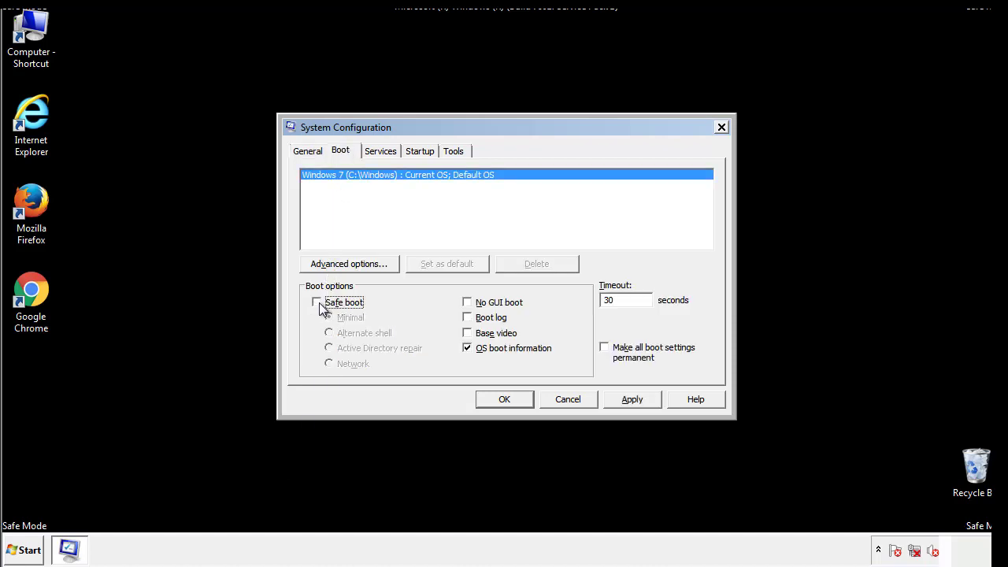
pyautogui.click(635, 400)
pyautogui.click(520, 400)
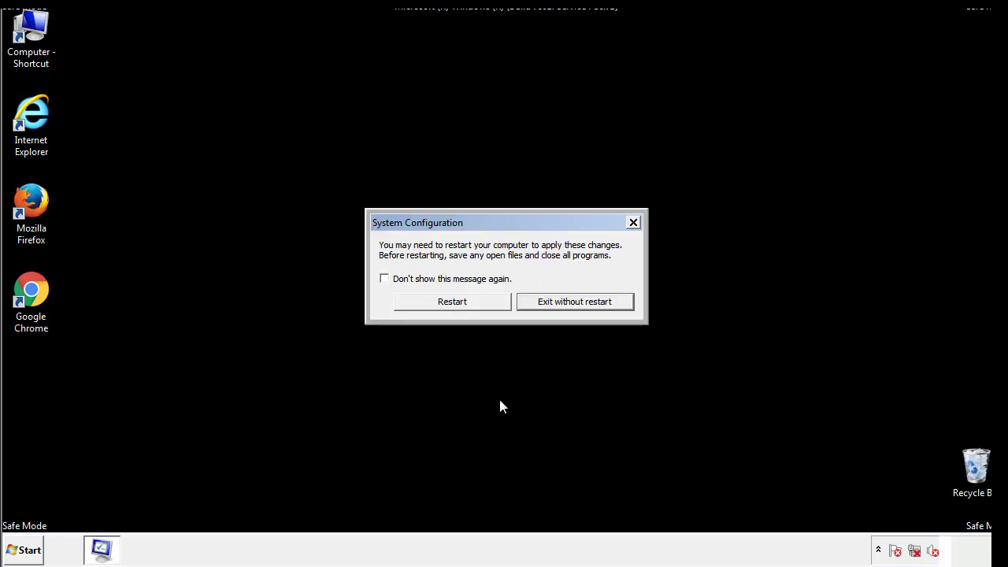
pyautogui.click(466, 307)
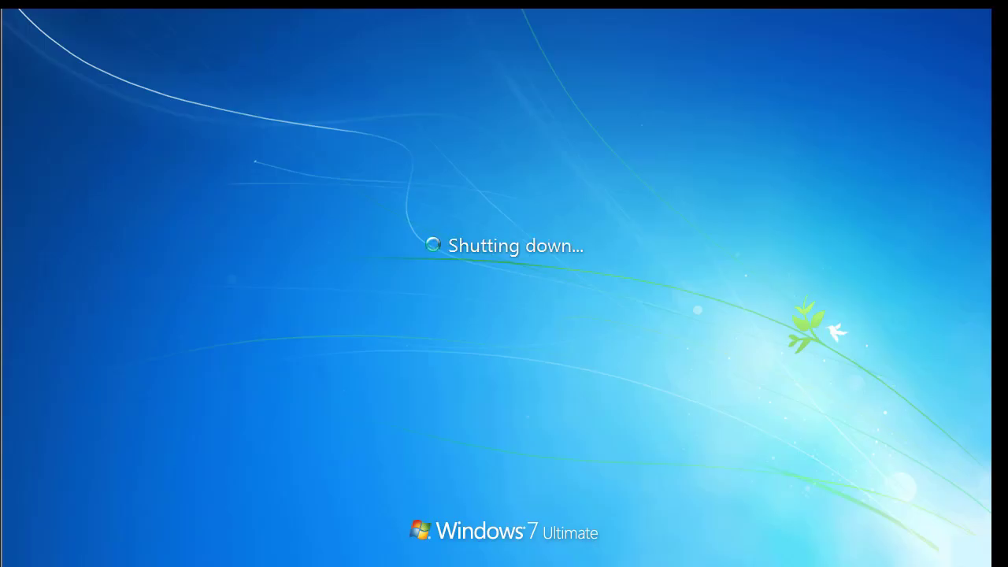